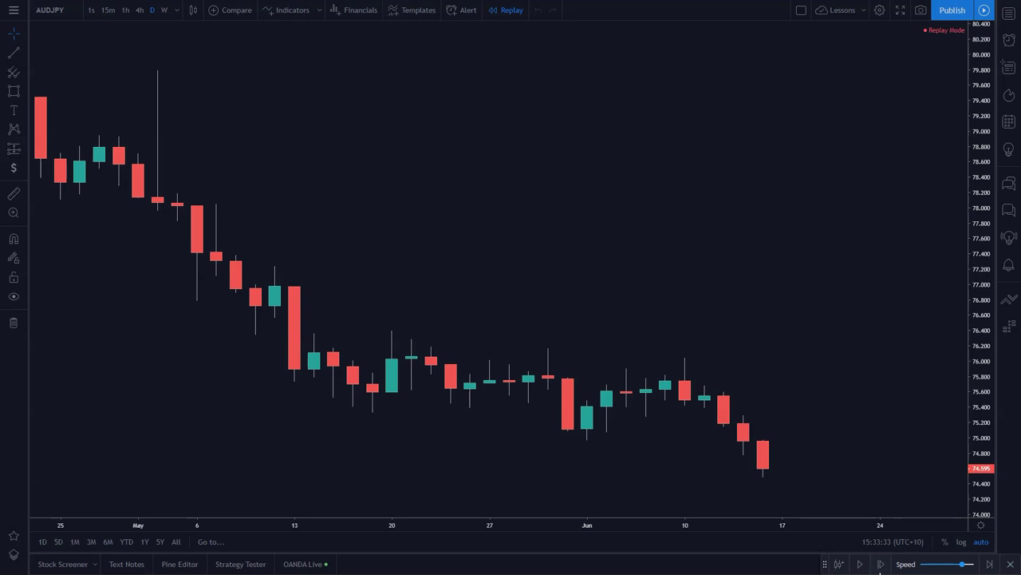
Step: Advance the AUDJPY daily replay two candles to 18 June 2019
{"action": "left_click", "coordinate": [882, 567]}
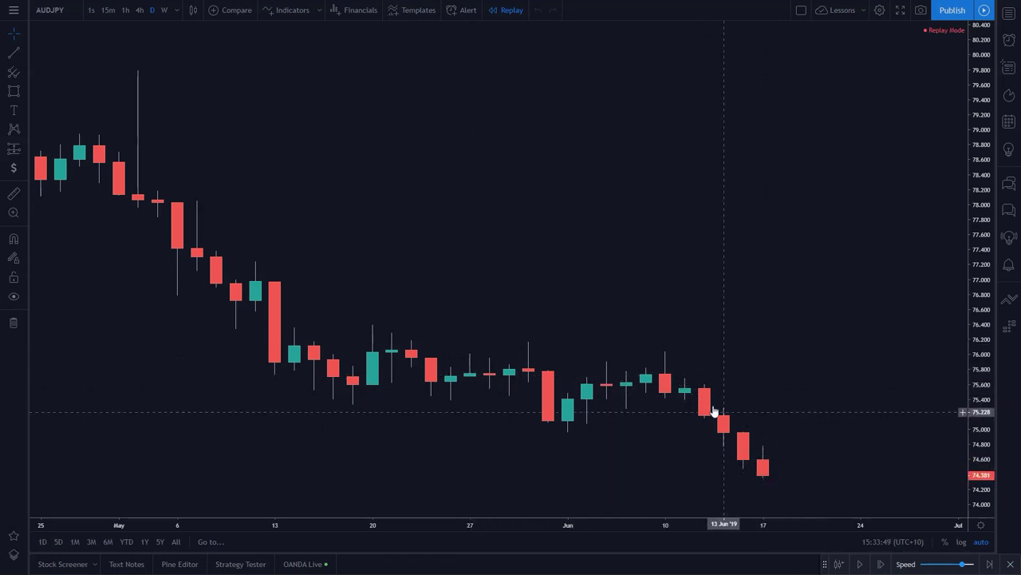
{"action": "left_click", "coordinate": [881, 565]}
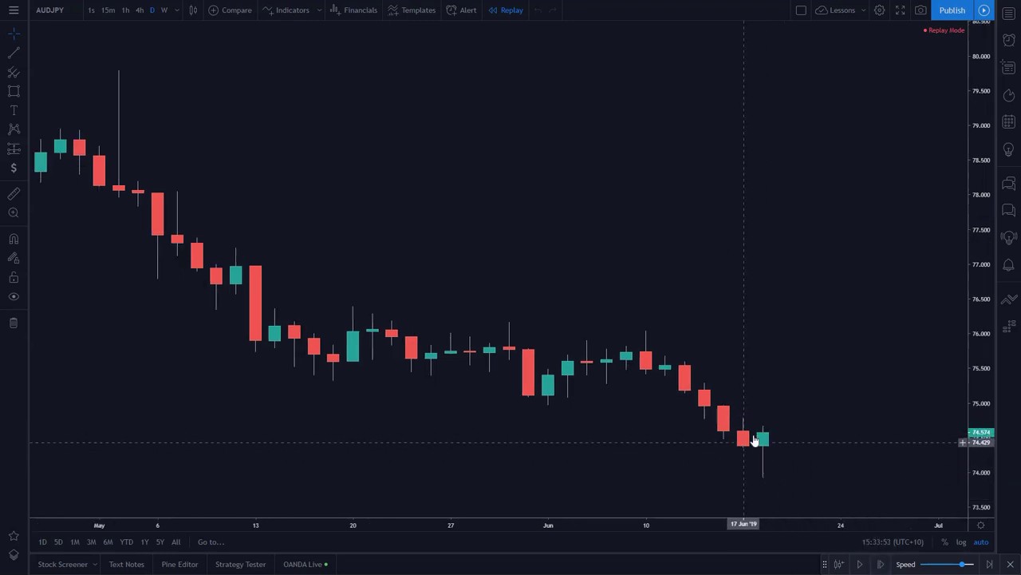
{"action": "scroll", "coordinate": [663, 453], "scroll_direction": "up", "scroll_amount": 4}
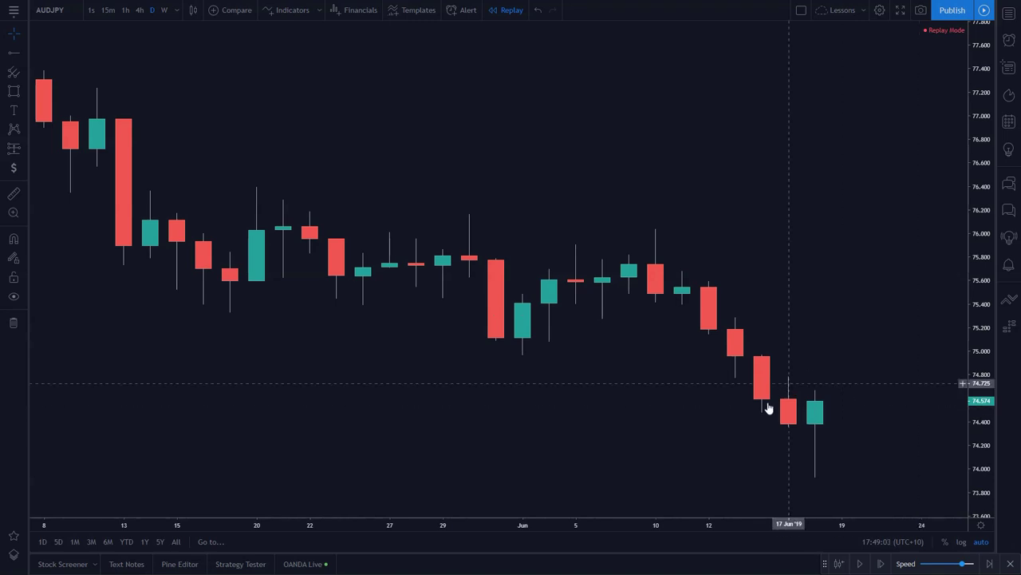
Step: Examine the 18 June price action on the 4-hour, 1-hour and 15-minute timeframes
{"action": "left_click", "coordinate": [140, 10]}
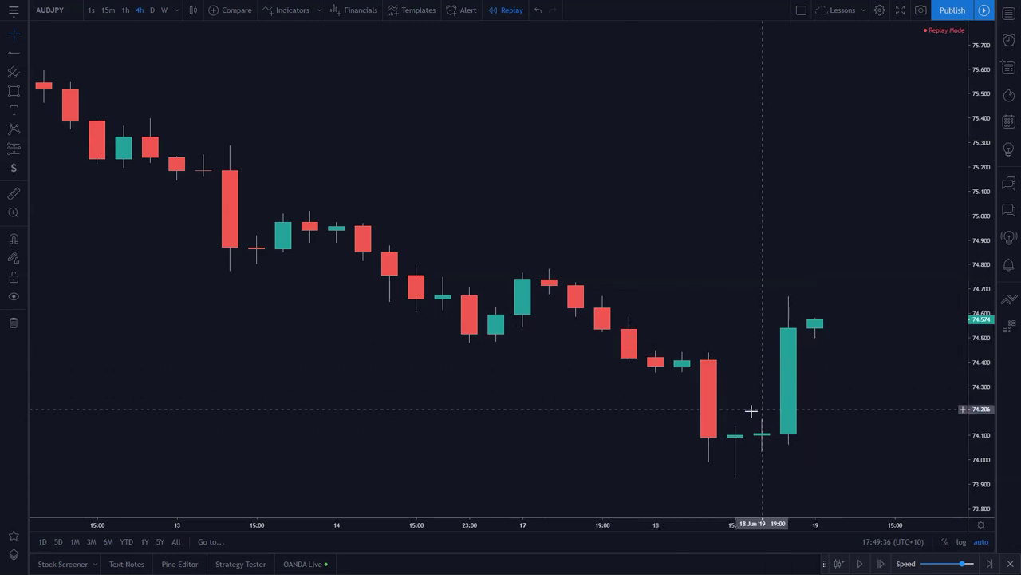
{"action": "left_click", "coordinate": [125, 10]}
{"action": "scroll", "coordinate": [633, 330], "scroll_direction": "down", "scroll_amount": 5}
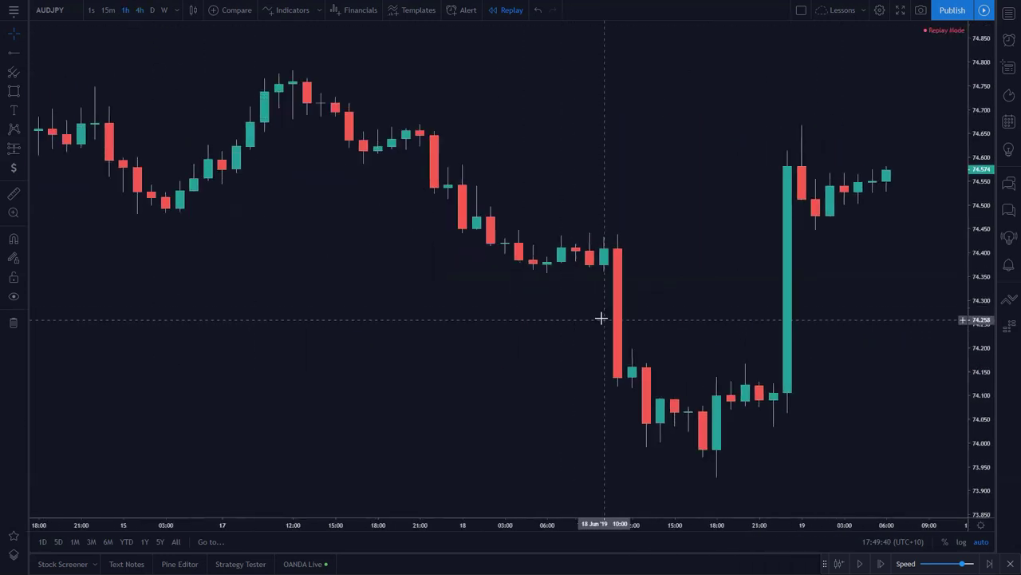
{"action": "scroll", "coordinate": [623, 320], "scroll_direction": "up", "scroll_amount": 1}
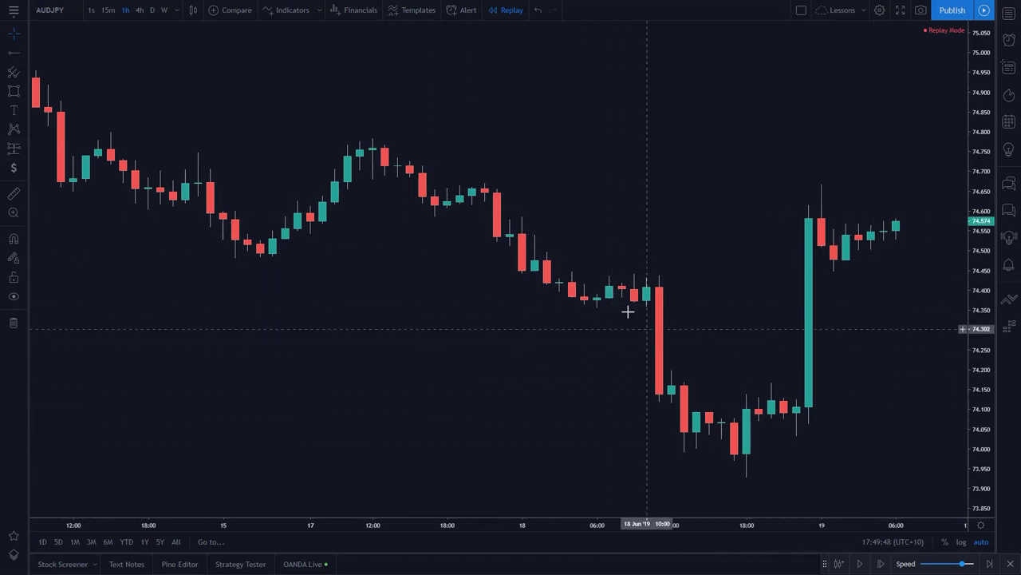
{"action": "left_click", "coordinate": [108, 9]}
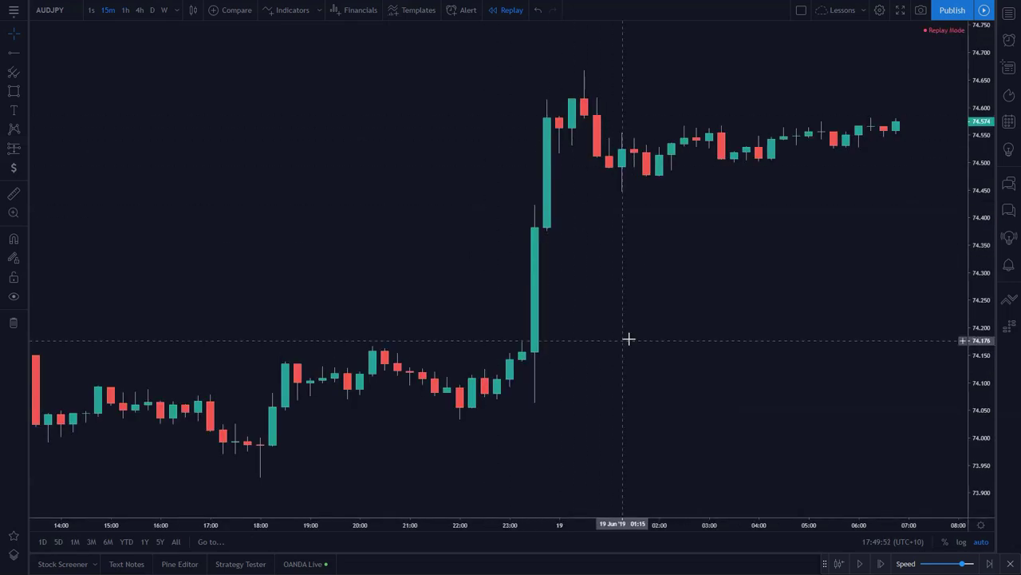
{"action": "scroll", "coordinate": [673, 296], "scroll_direction": "down", "scroll_amount": 3}
{"action": "scroll", "coordinate": [565, 313], "scroll_direction": "up", "scroll_amount": 3}
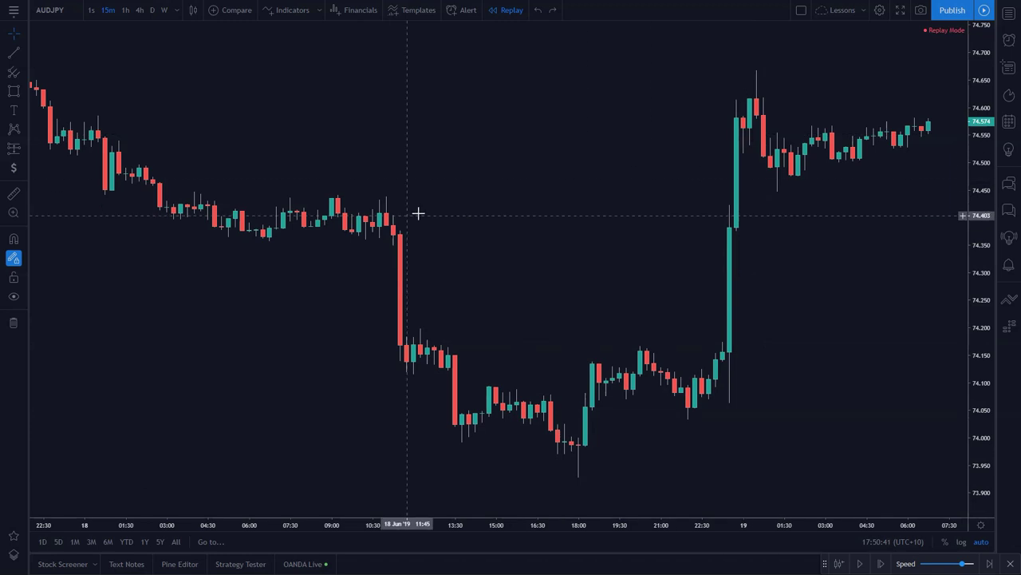
Step: Draw a level trend line along the 18 June highs at about 74.438 and view it on the daily chart
{"action": "left_click", "coordinate": [246, 196]}
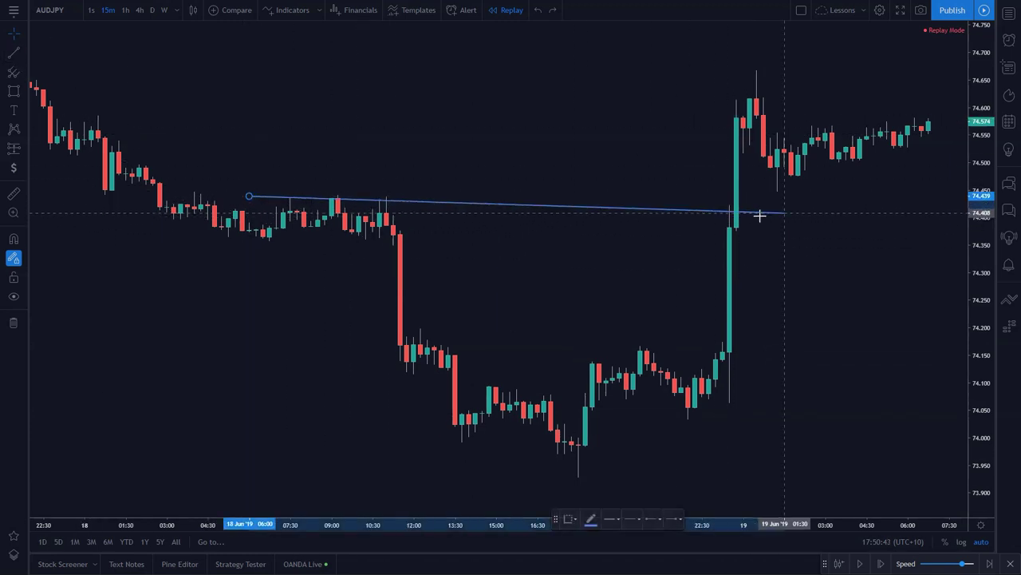
{"action": "left_click", "coordinate": [845, 197]}
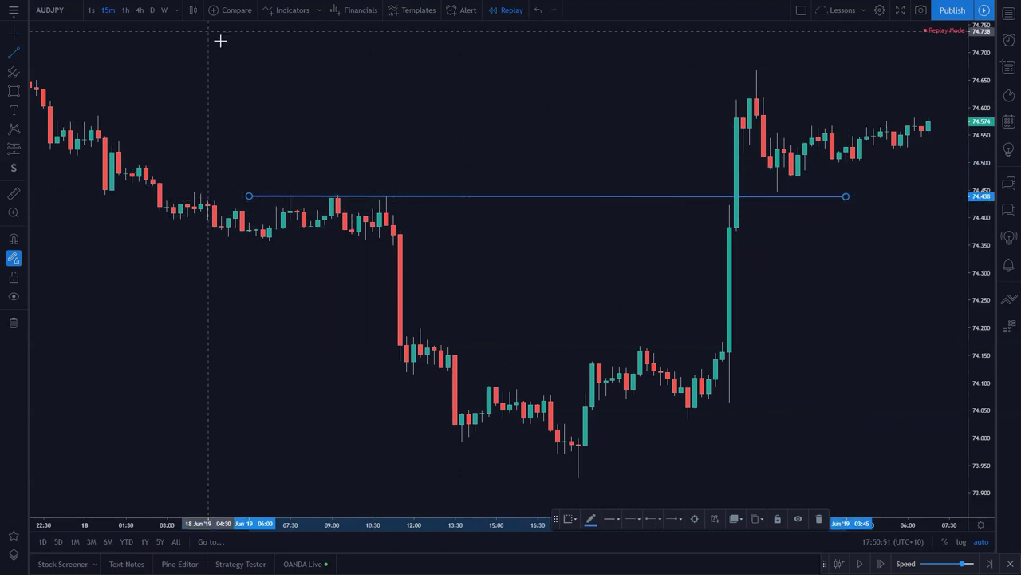
{"action": "left_click", "coordinate": [151, 10]}
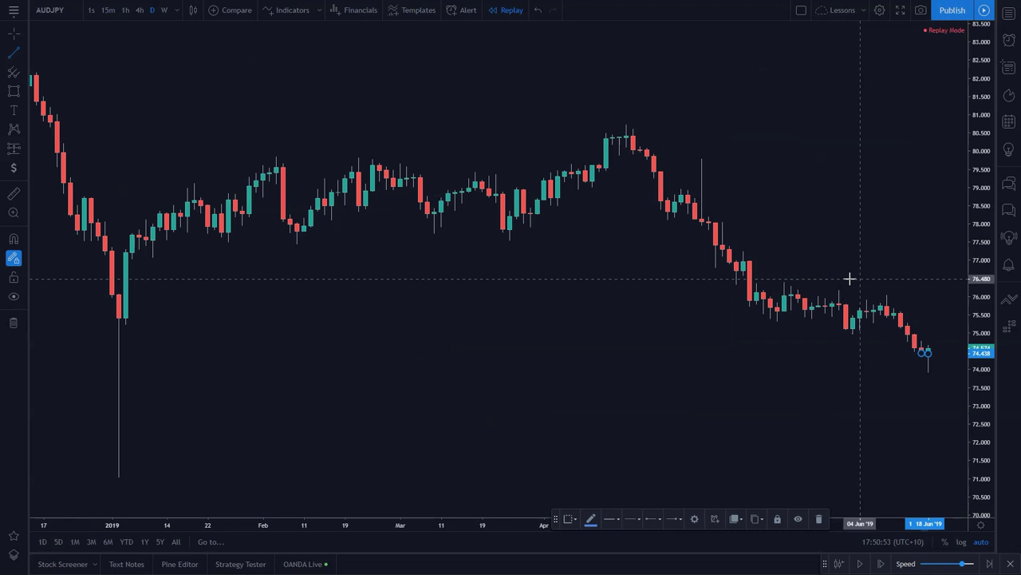
{"action": "scroll", "coordinate": [850, 278], "scroll_direction": "up", "scroll_amount": 5}
{"action": "left_click", "coordinate": [836, 286]}
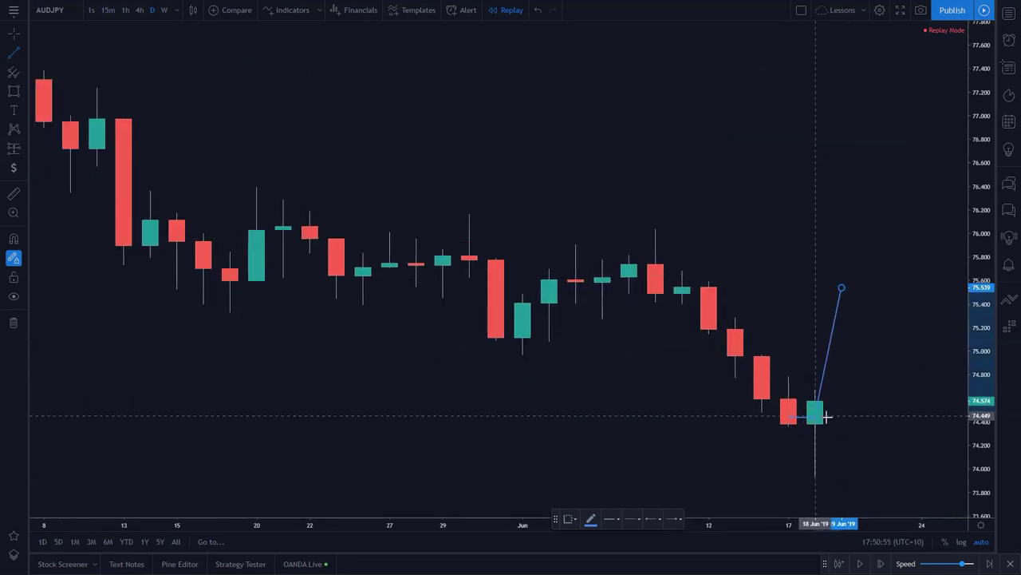
{"action": "key", "text": "Escape"}
{"action": "right_click", "coordinate": [819, 415]}
{"action": "key", "text": "Escape"}
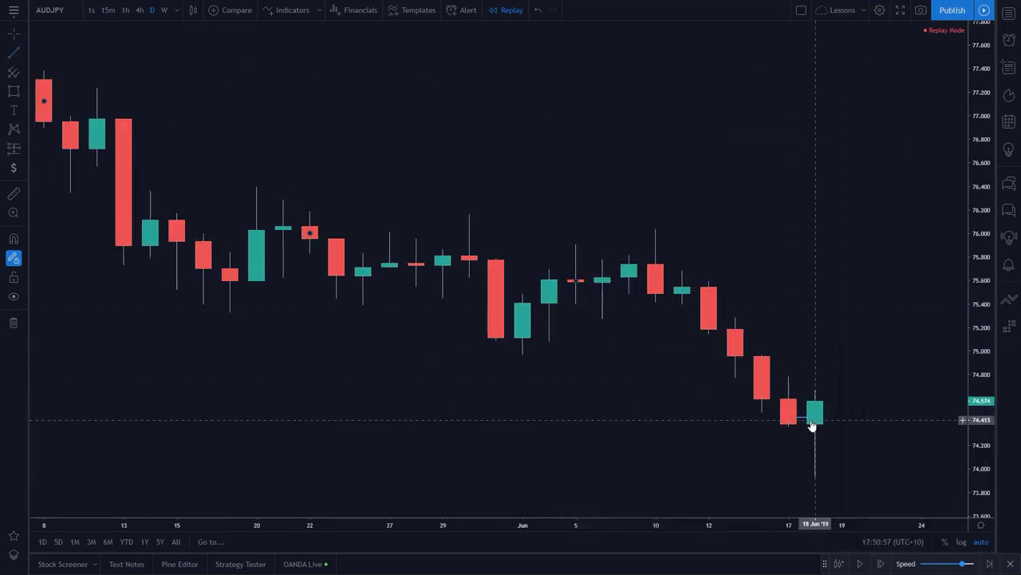
Step: Check the 4-hour chart again and return to the daily timeframe
{"action": "left_click", "coordinate": [138, 11]}
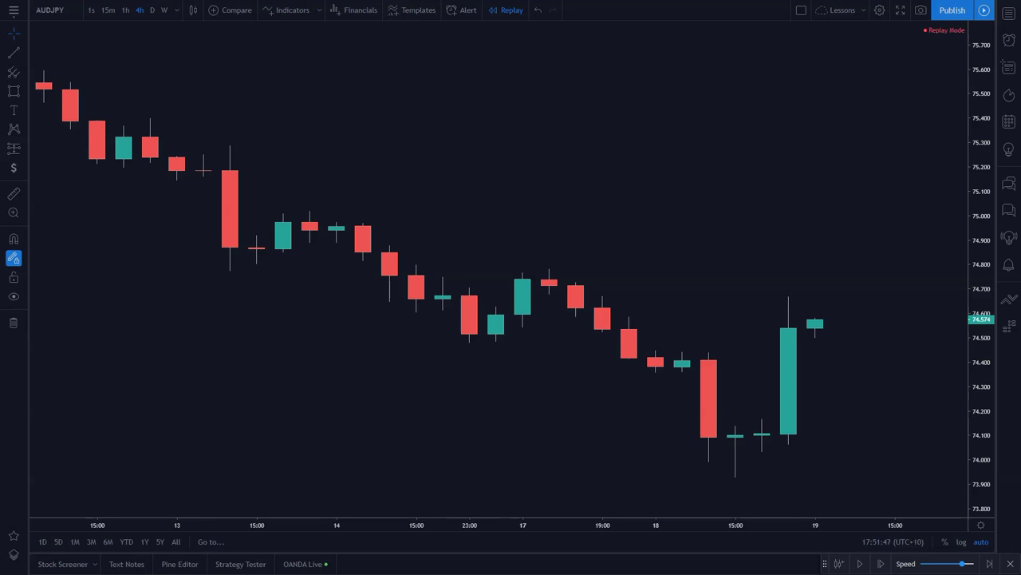
{"action": "key", "text": "d"}
{"action": "key", "text": "Return"}
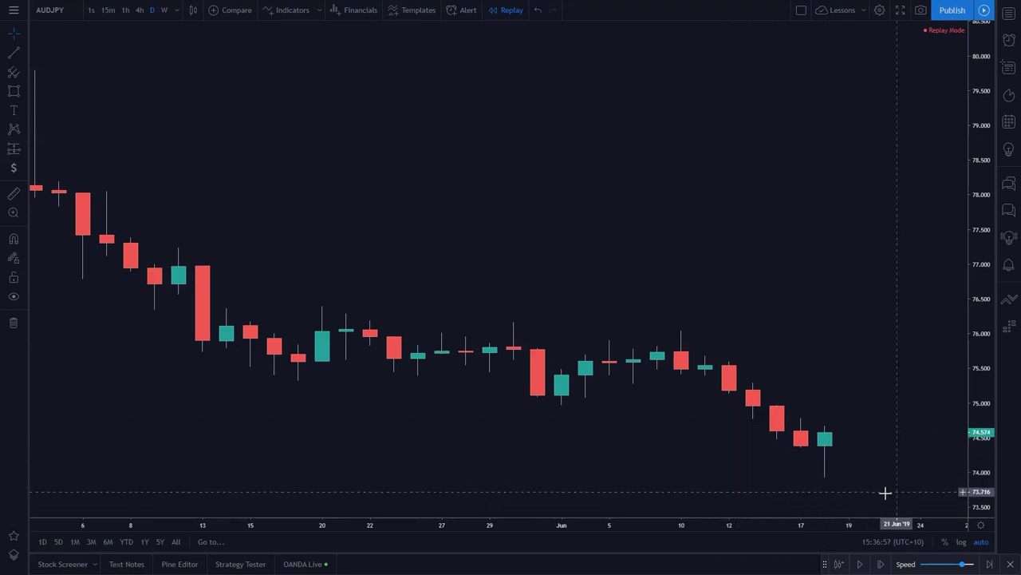
Step: Place a long position starting on 19 June with its entry at about 74.575 and its stop at about 73.509
{"action": "left_click", "coordinate": [22, 147]}
{"action": "left_click", "coordinate": [75, 146]}
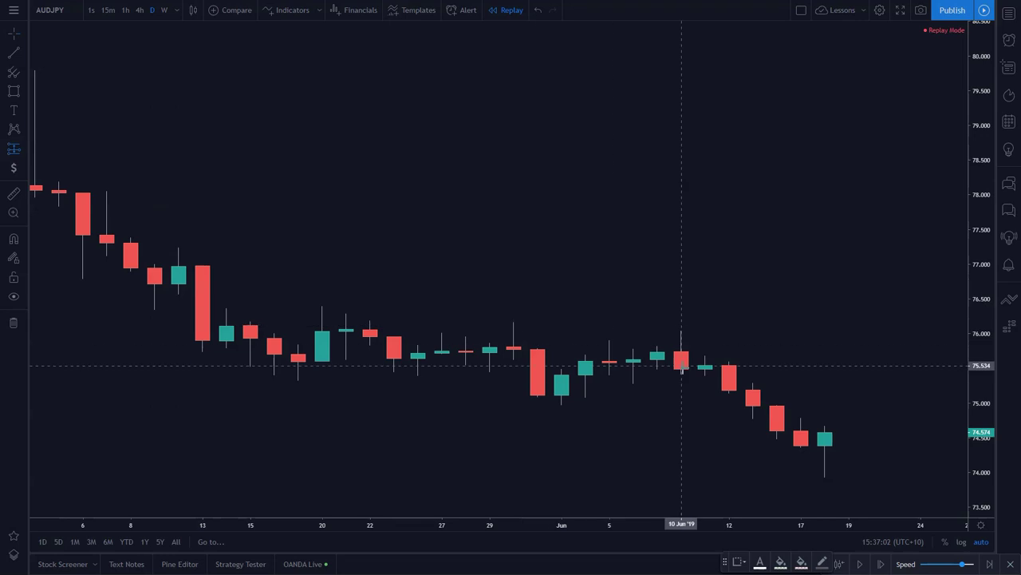
{"action": "left_click", "coordinate": [843, 432]}
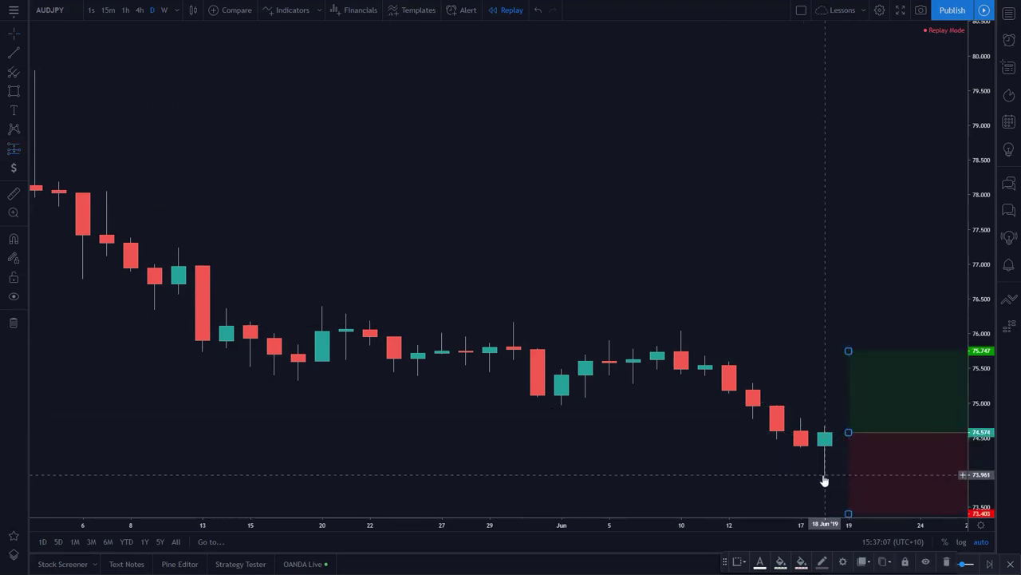
{"action": "left_click_drag", "start_coordinate": [848, 513], "coordinate": [849, 503]}
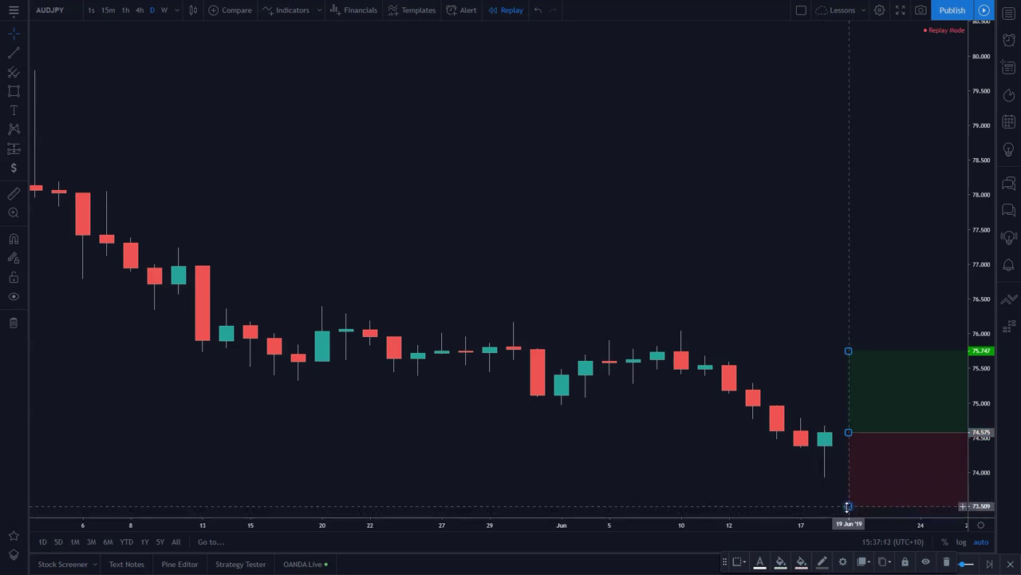
Step: Set the long position's profit target to about 75.644
{"action": "mouse_move", "coordinate": [848, 351]}
{"action": "left_mouse_down"}
{"action": "mouse_move", "coordinate": [825, 160]}
{"action": "mouse_move", "coordinate": [839, 137]}
{"action": "mouse_move", "coordinate": [841, 418]}
{"action": "mouse_move", "coordinate": [838, 298]}
{"action": "mouse_move", "coordinate": [846, 352]}
{"action": "left_mouse_up"}
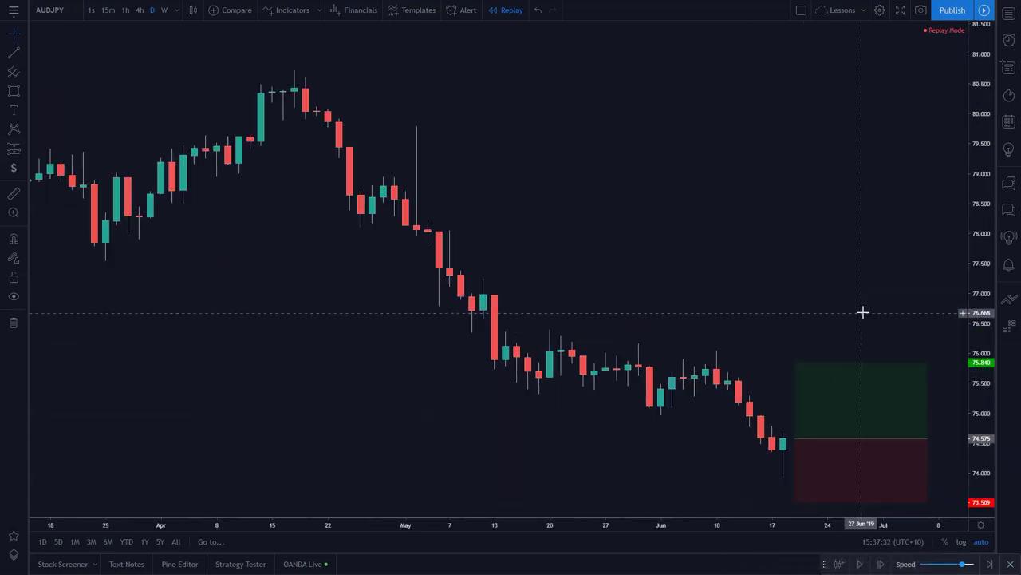
{"action": "scroll", "coordinate": [698, 303], "scroll_direction": "up", "scroll_amount": 4}
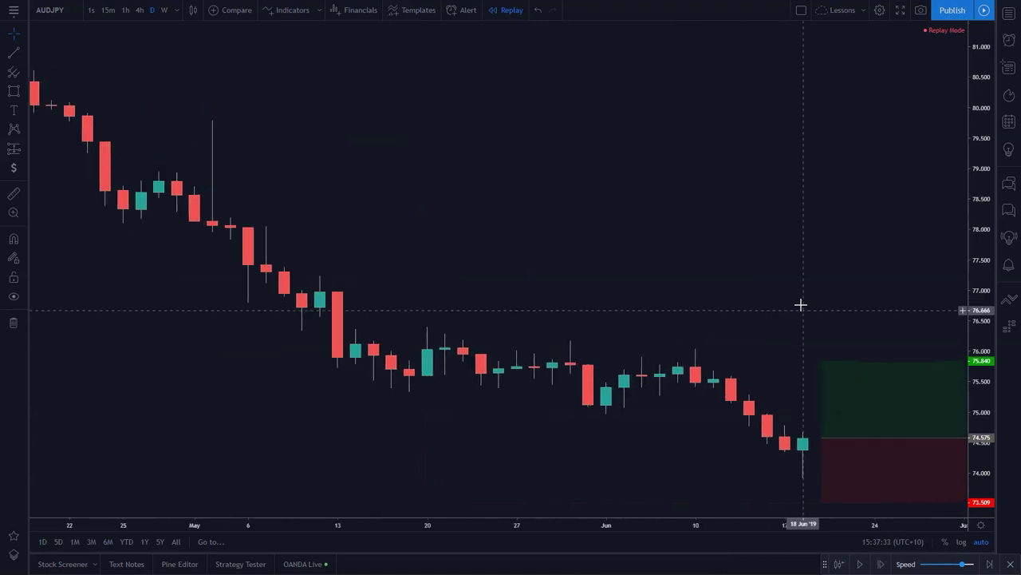
{"action": "left_click_drag", "start_coordinate": [821, 361], "coordinate": [821, 371]}
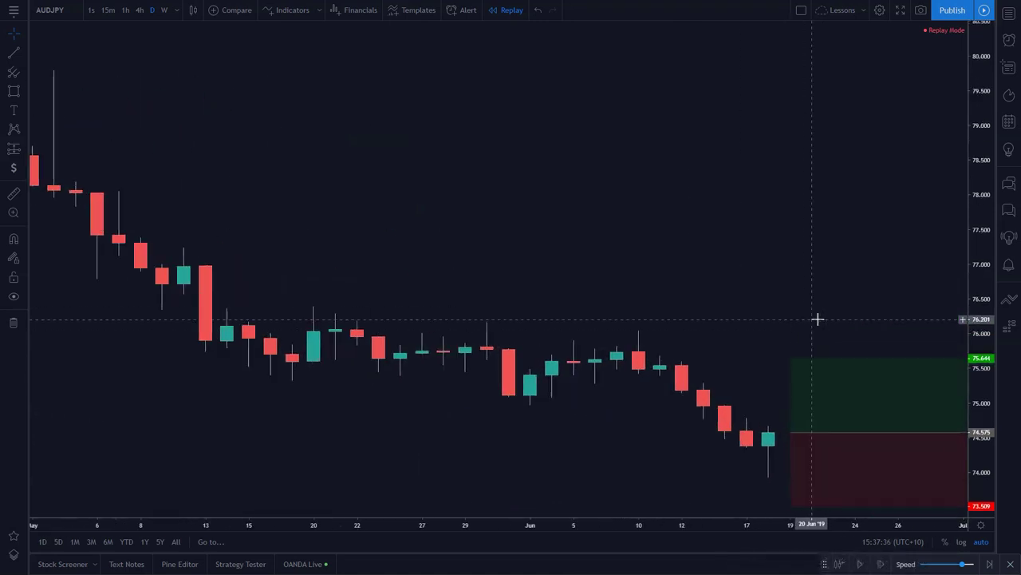
Step: Advance the replay one daily candle at a time from 19 June through 26 June
{"action": "scroll", "coordinate": [816, 319], "scroll_direction": "up", "scroll_amount": 2}
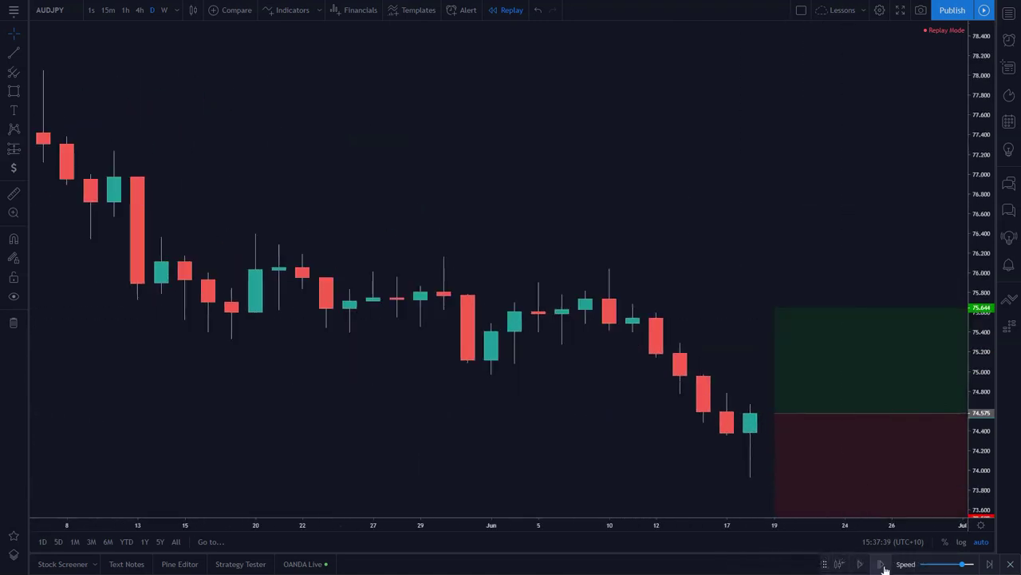
{"action": "left_click", "coordinate": [881, 564]}
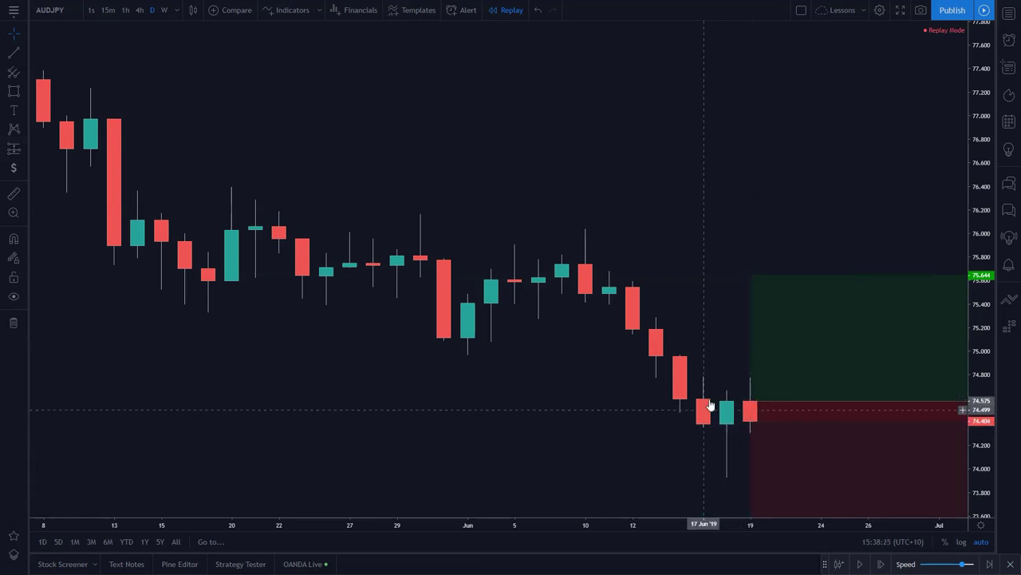
{"action": "left_click", "coordinate": [882, 565]}
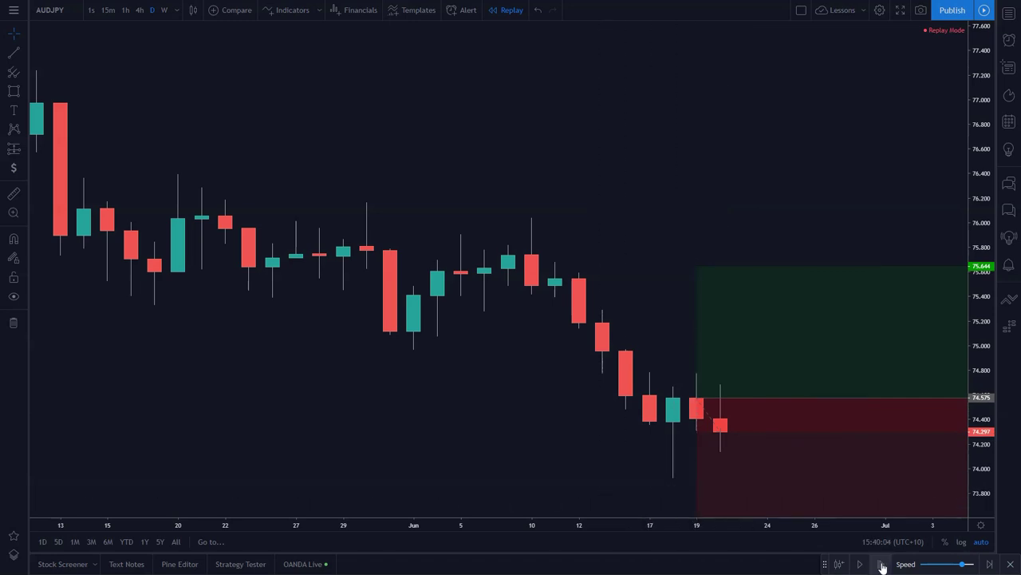
{"action": "key", "text": "shift+Right"}
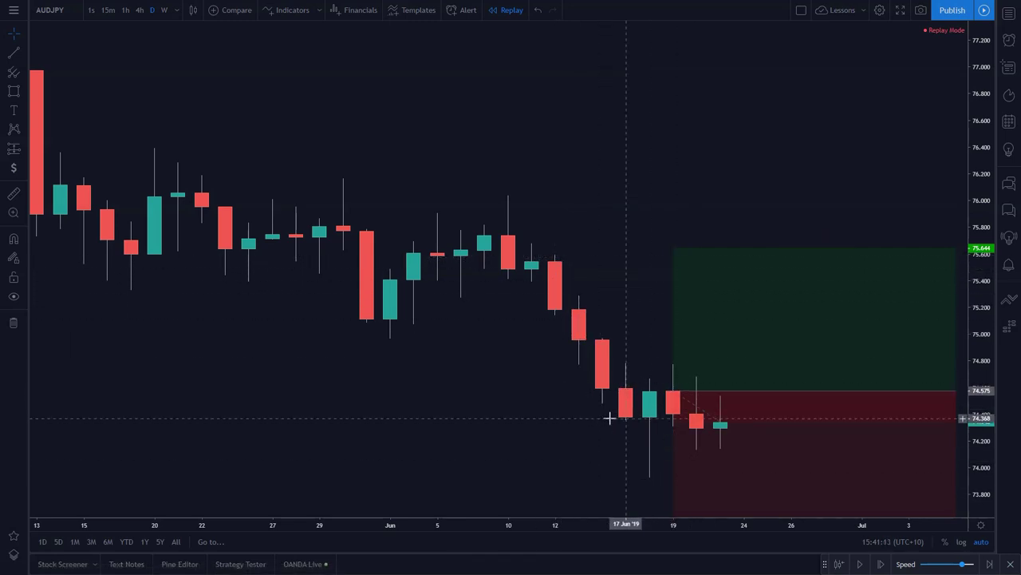
{"action": "mouse_move", "coordinate": [729, 405]}
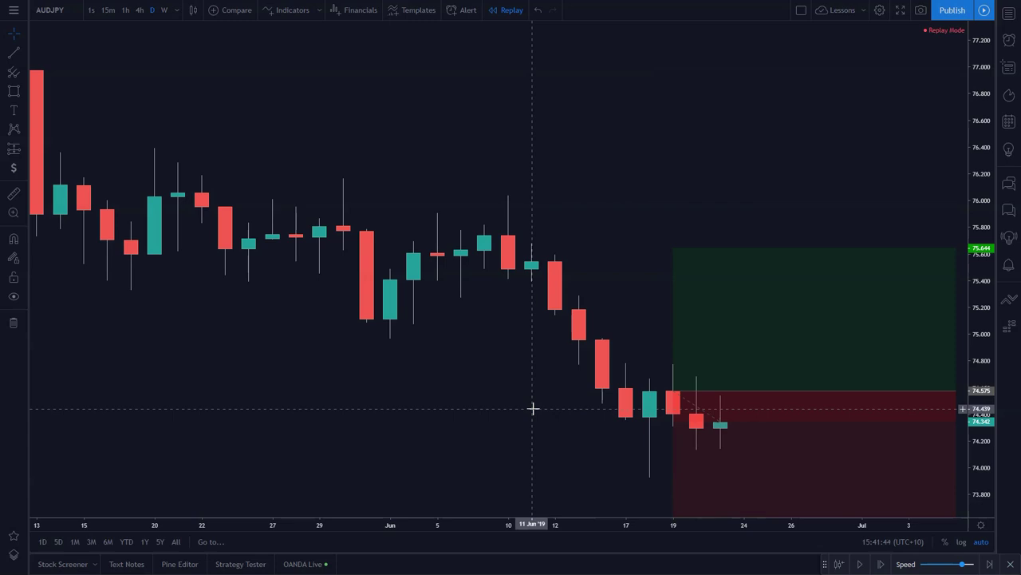
{"action": "left_click", "coordinate": [882, 564]}
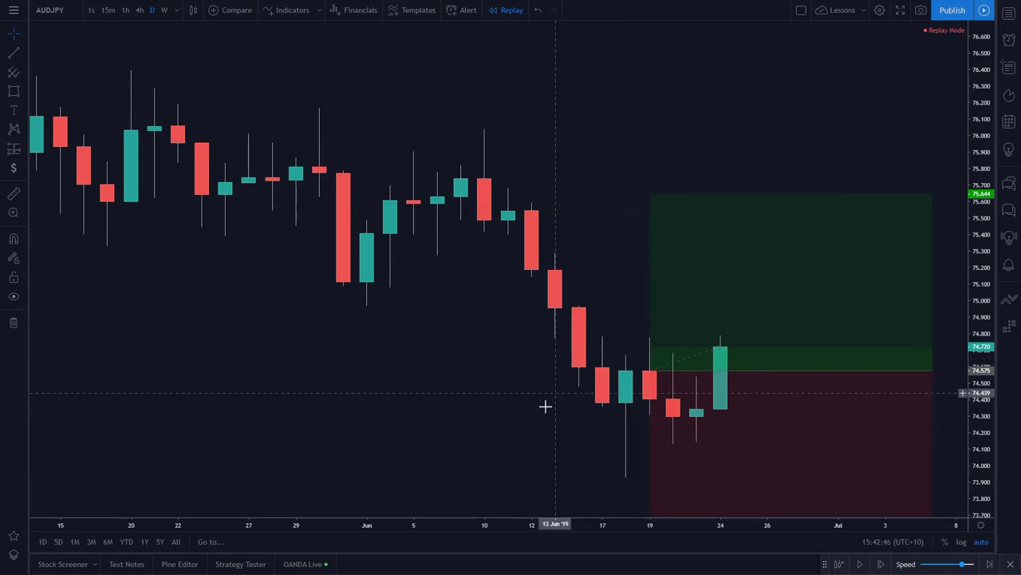
{"action": "left_click", "coordinate": [882, 565]}
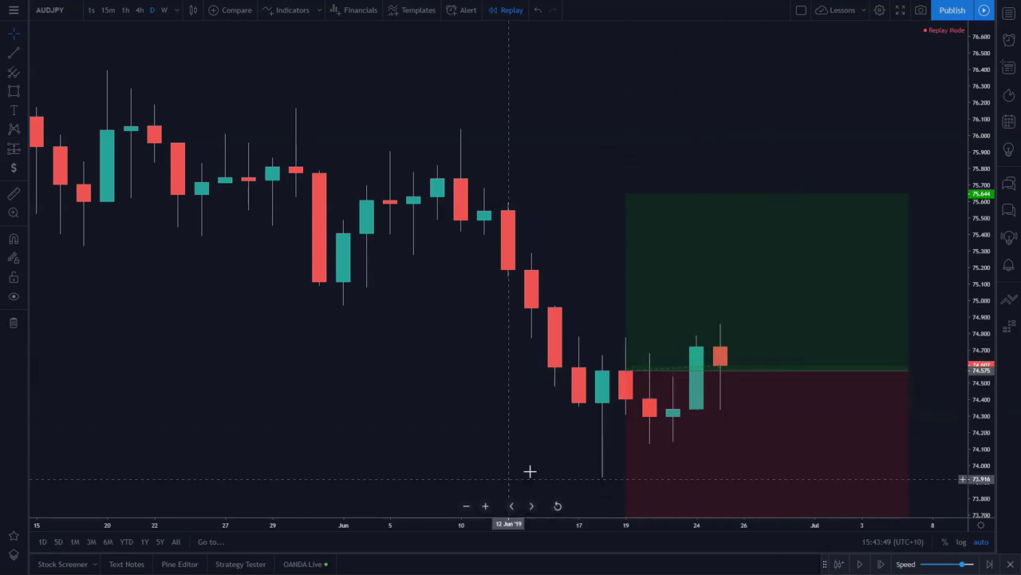
{"action": "left_click", "coordinate": [883, 564]}
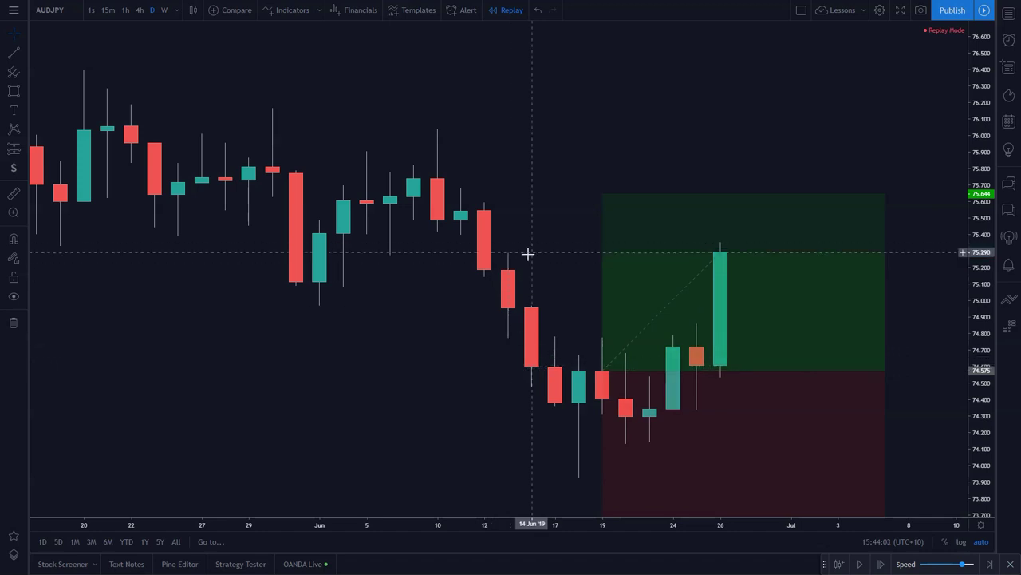
Step: Compare the 26 June candle's body with the 13 May bearish candle using a temporary rectangle, and delete the rectangle
{"action": "left_click_drag", "start_coordinate": [424, 314], "coordinate": [622, 312]}
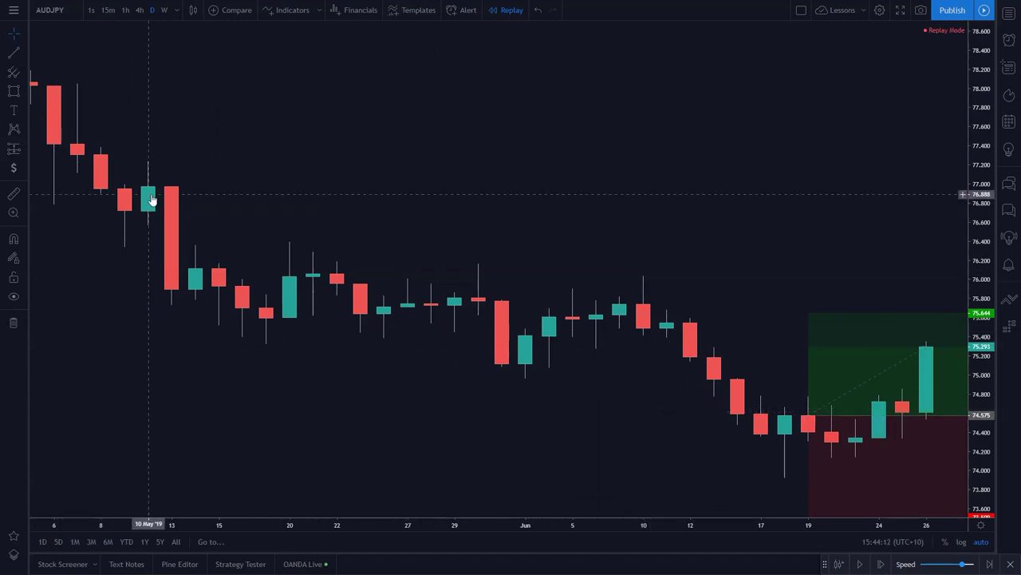
{"action": "left_click", "coordinate": [13, 91]}
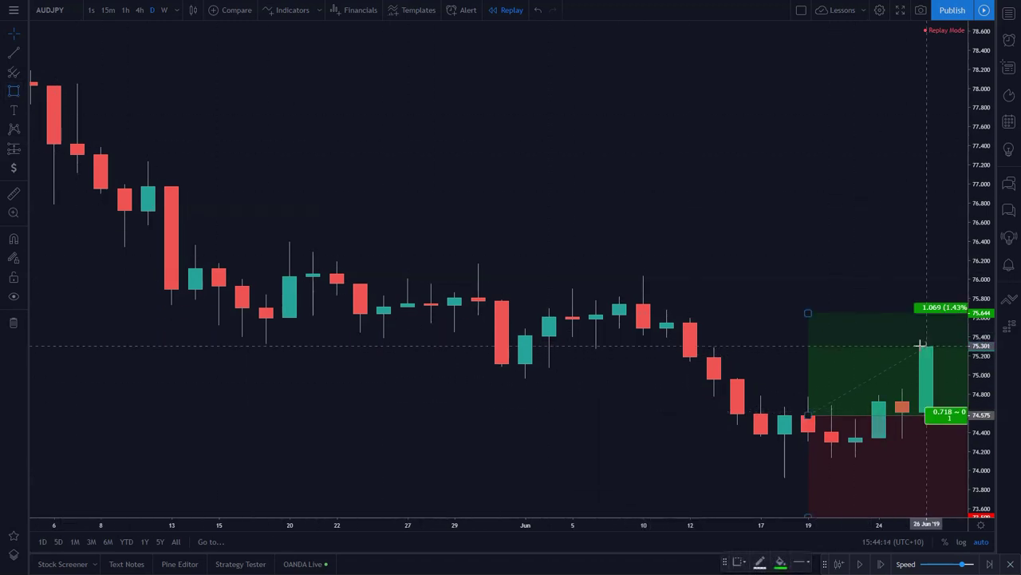
{"action": "left_click", "coordinate": [923, 346]}
{"action": "left_click", "coordinate": [949, 412]}
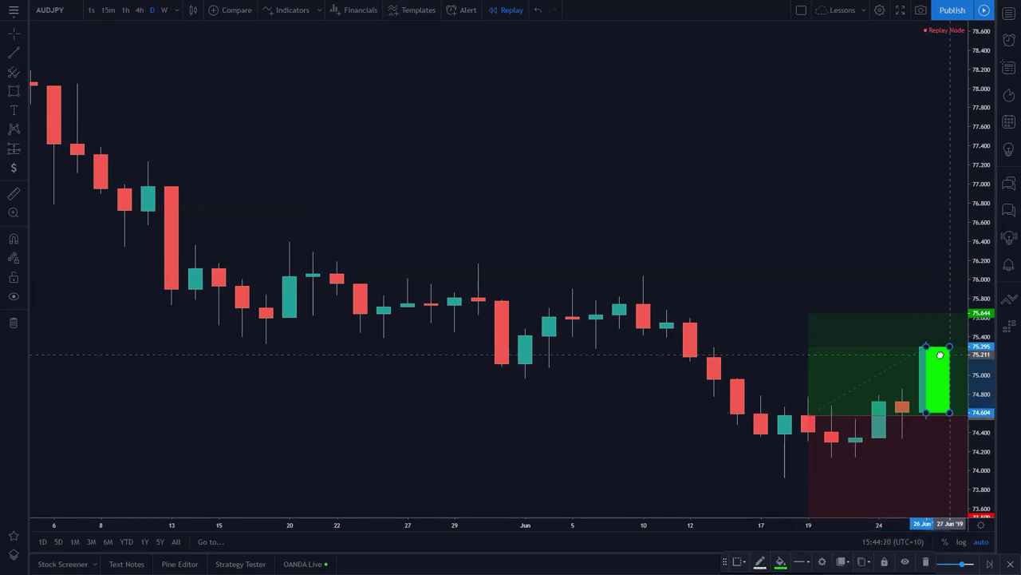
{"action": "left_click_drag", "start_coordinate": [940, 354], "coordinate": [169, 212]}
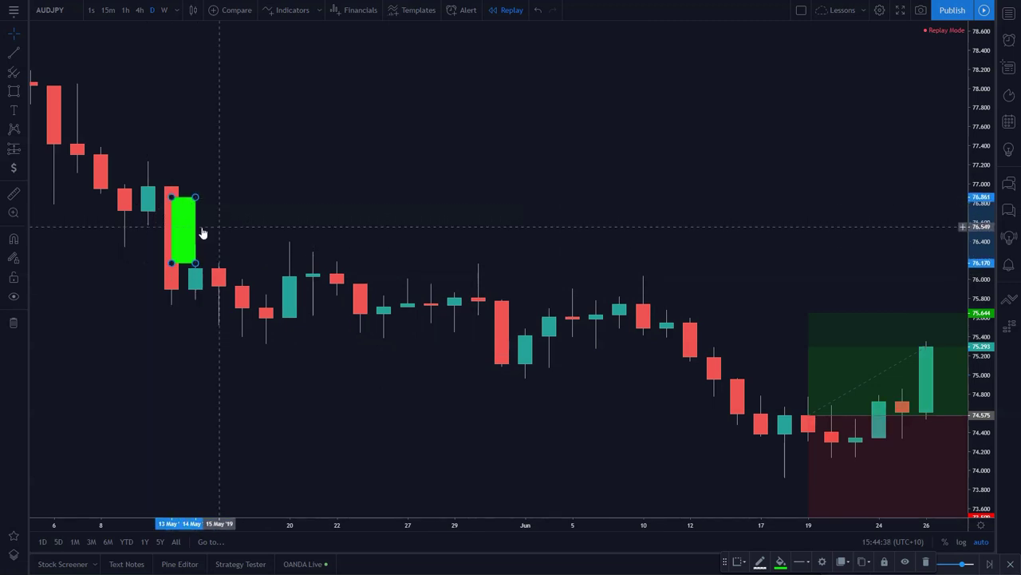
{"action": "key", "text": "Delete"}
Step: Advance the replay one more daily candle to 27 June
{"action": "scroll", "coordinate": [838, 319], "scroll_direction": "right", "scroll_amount": 2}
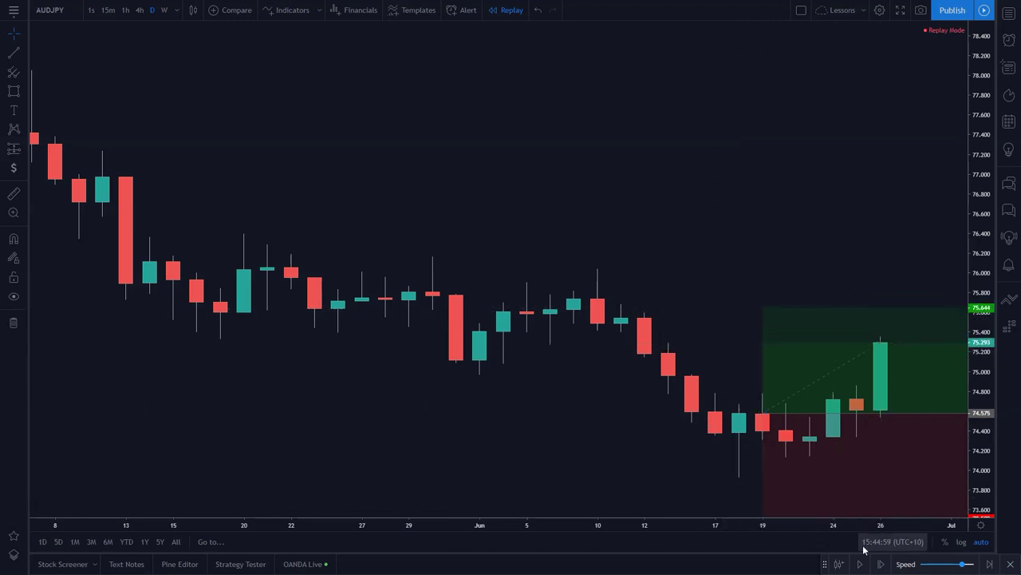
{"action": "left_click", "coordinate": [881, 564]}
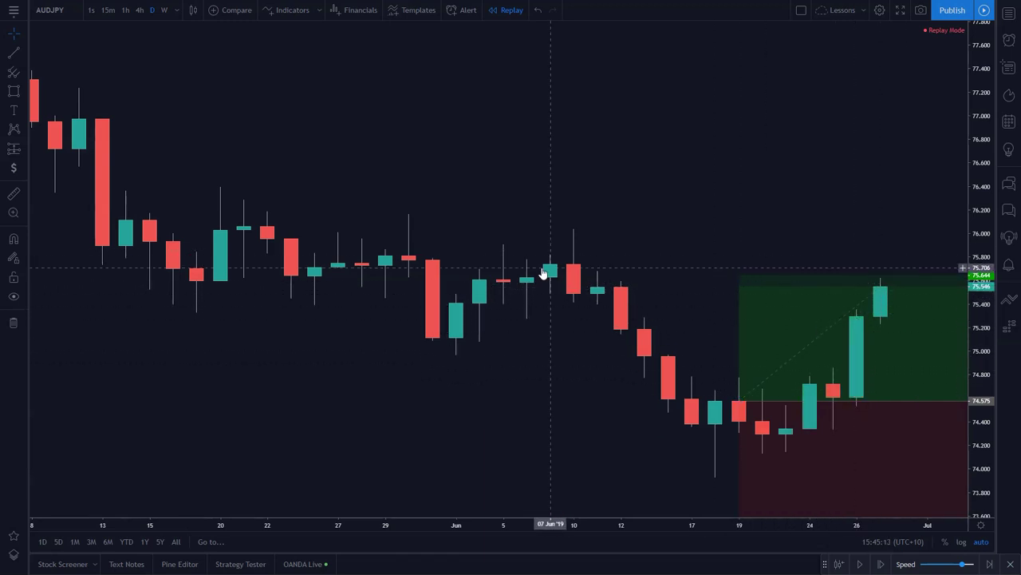
Step: Draw two horizontal trend lines over the June highs, one at about 75.75 from 4 June and one at about 76.04 from 6 June
{"action": "left_click", "coordinate": [14, 52]}
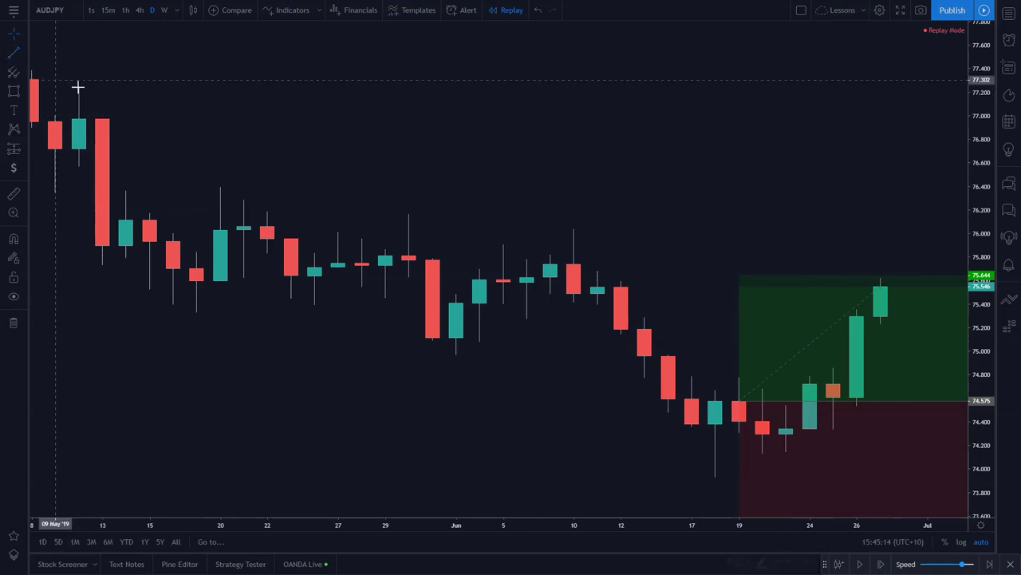
{"action": "left_click", "coordinate": [478, 263]}
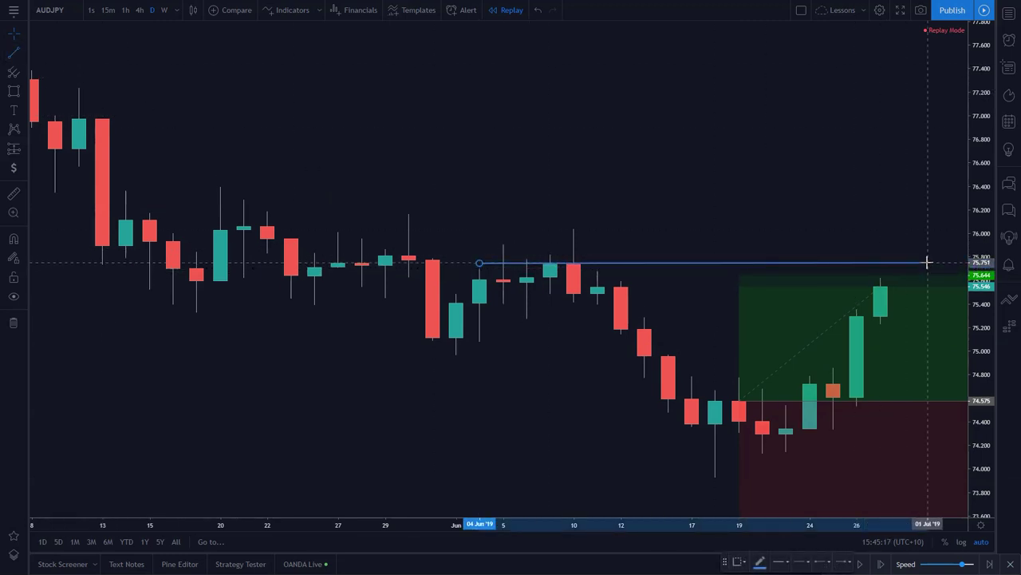
{"action": "left_click", "coordinate": [928, 262]}
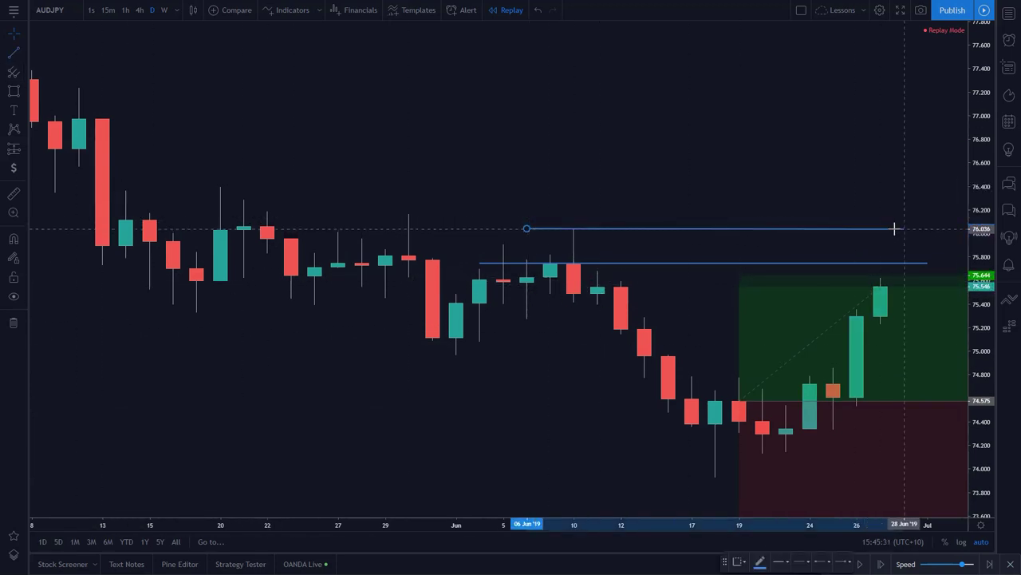
{"action": "left_click", "coordinate": [903, 228]}
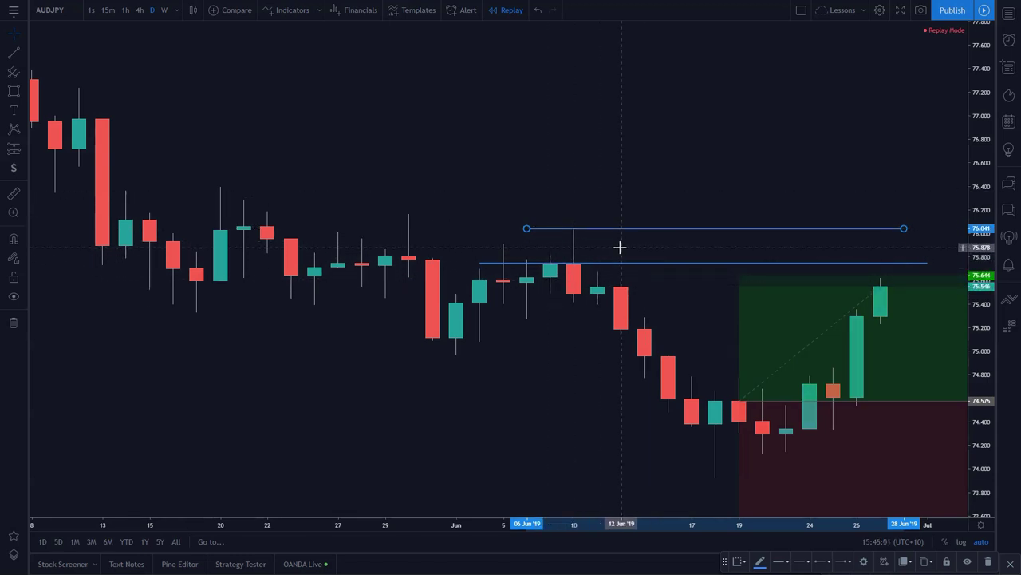
{"action": "left_click", "coordinate": [839, 205]}
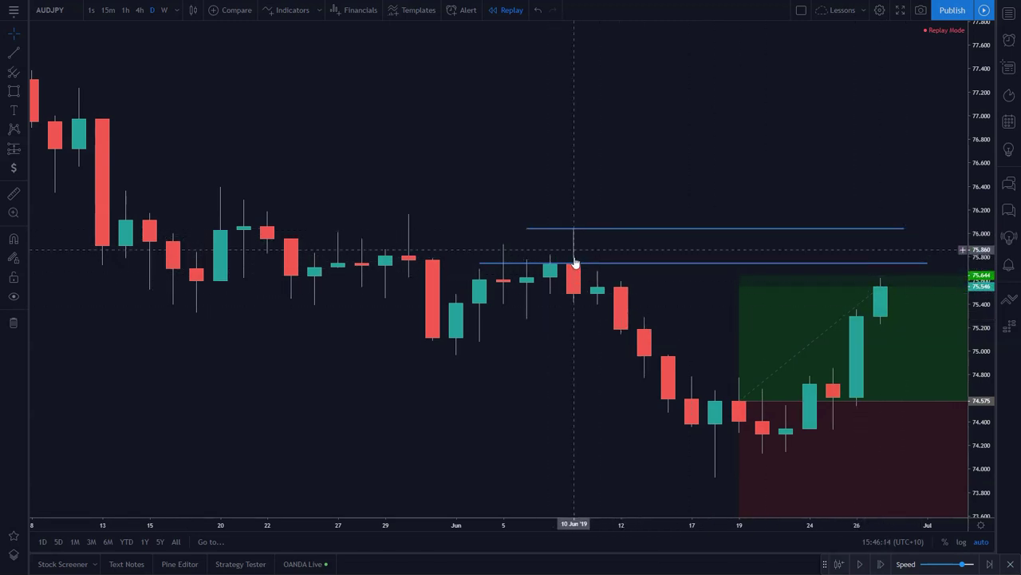
Step: Advance the replay two daily candles to 1 July and shorten the long position box so it ends at the 28 June candle
{"action": "left_click", "coordinate": [881, 565]}
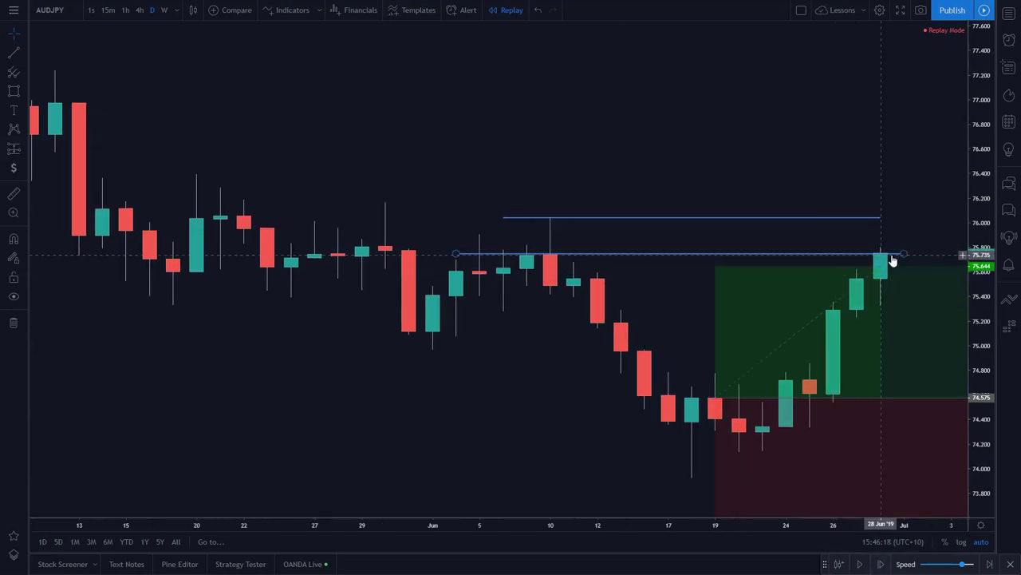
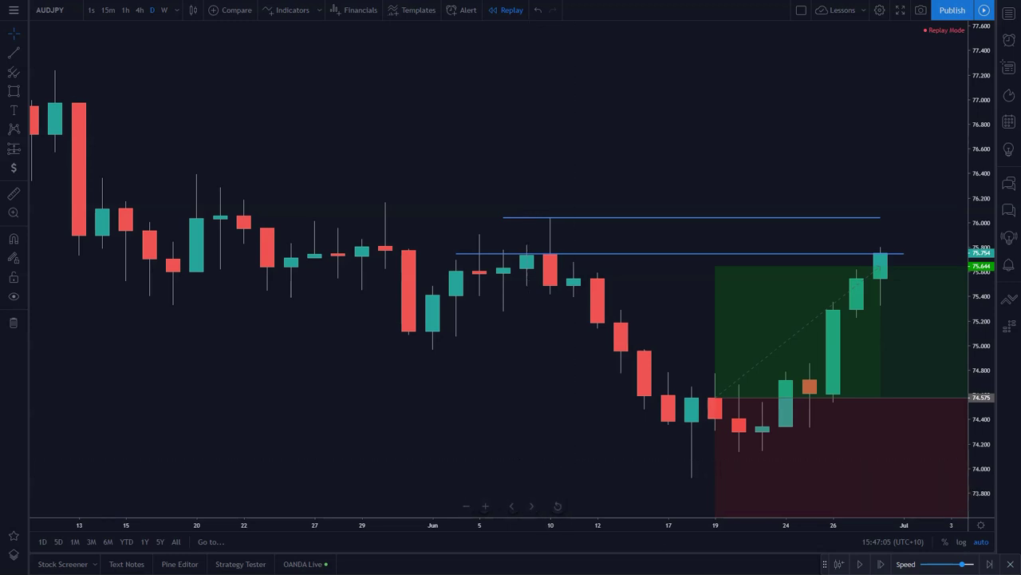
{"action": "left_click", "coordinate": [883, 566]}
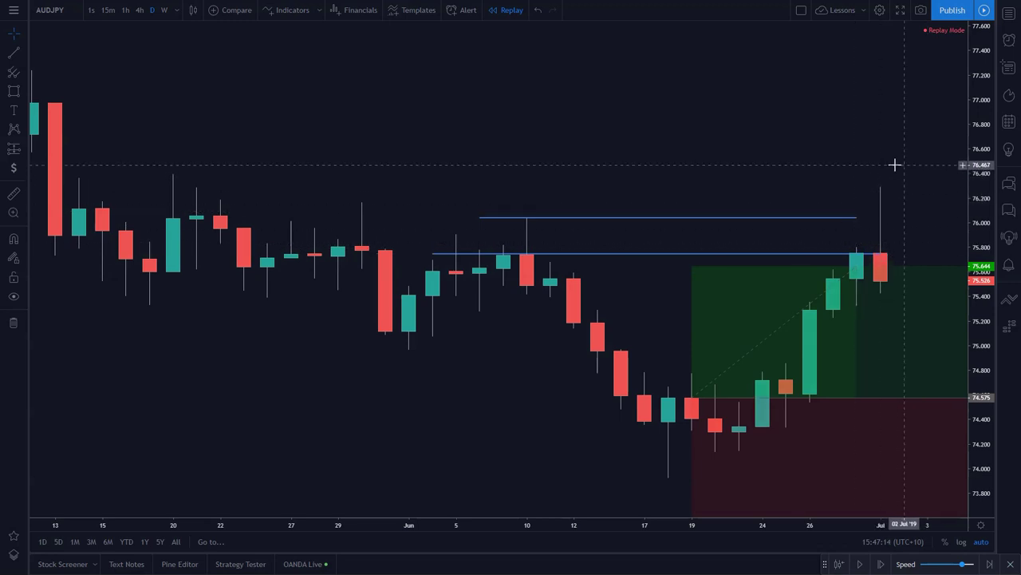
{"action": "left_click_drag", "start_coordinate": [891, 239], "coordinate": [785, 251]}
{"action": "left_click_drag", "start_coordinate": [855, 370], "coordinate": [737, 368]}
{"action": "left_click_drag", "start_coordinate": [819, 342], "coordinate": [904, 265]}
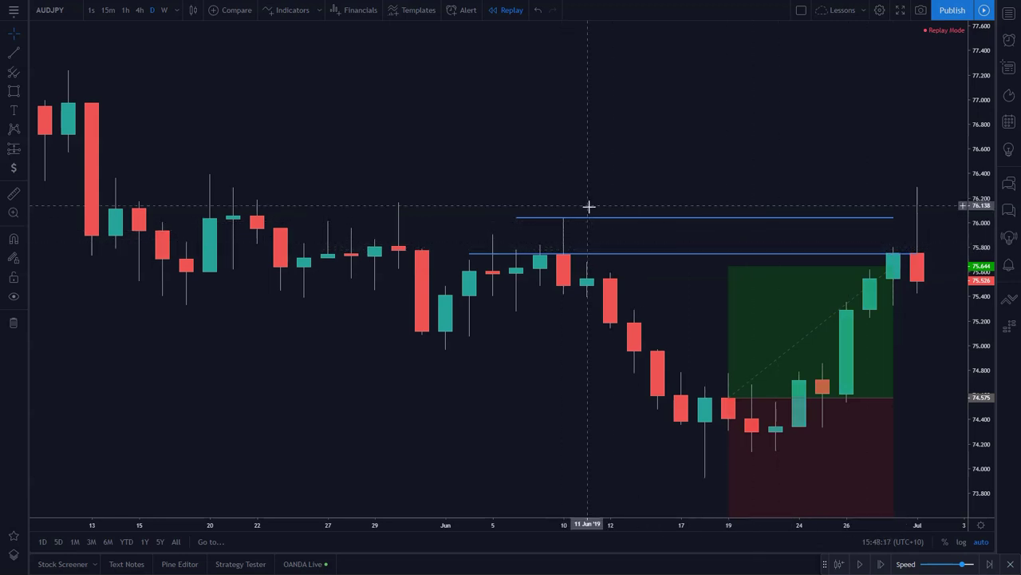
Step: Replace the two trend lines with a red rectangle from 6 June to 2 July, spanning about 75.748 to 76.038
{"action": "left_click", "coordinate": [13, 90]}
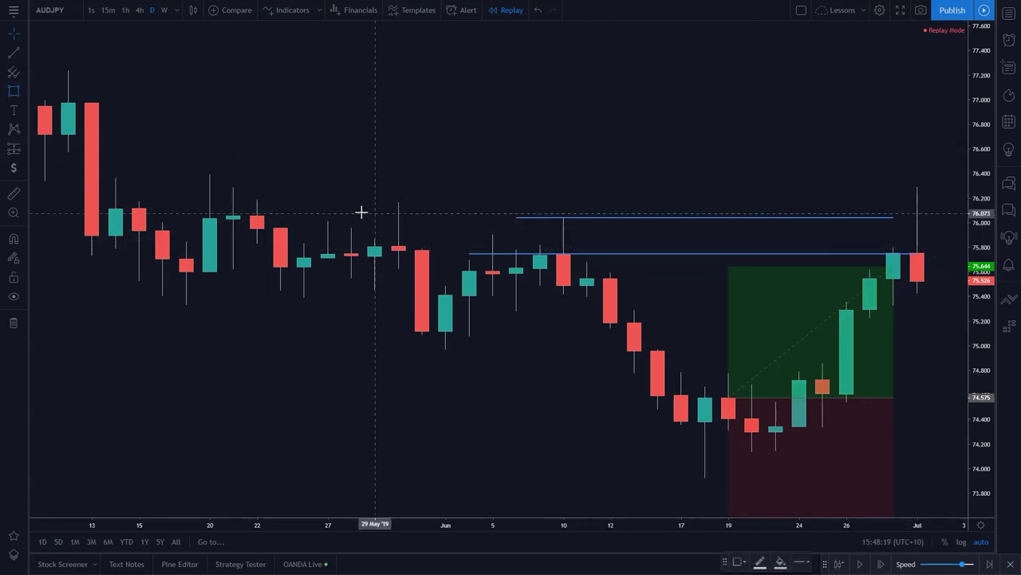
{"action": "left_click_drag", "start_coordinate": [515, 218], "coordinate": [940, 253]}
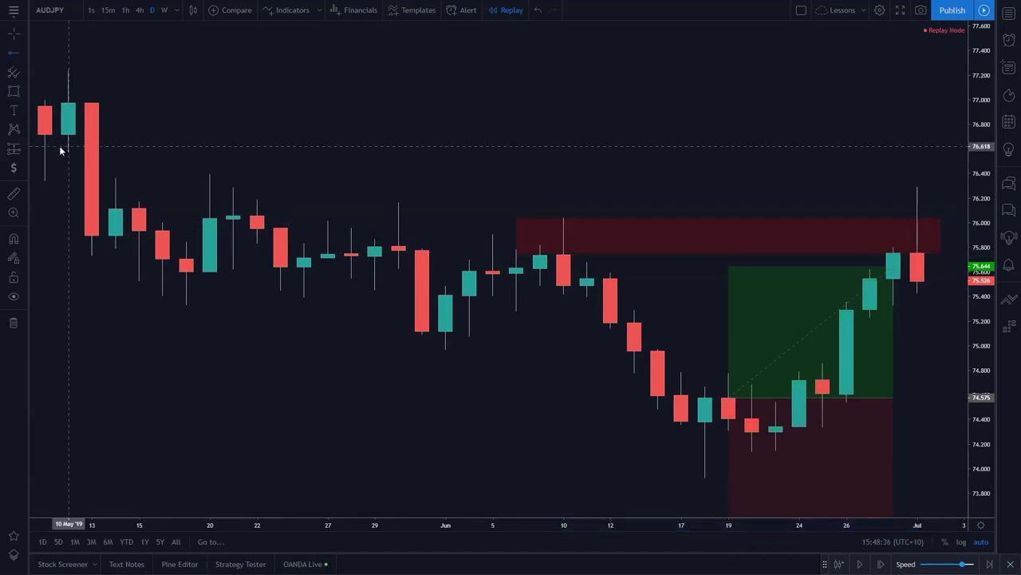
Step: Add a red horizontal ray along the rectangle's lower edge, starting at 6 June at about 75.744
{"action": "left_click", "coordinate": [492, 254]}
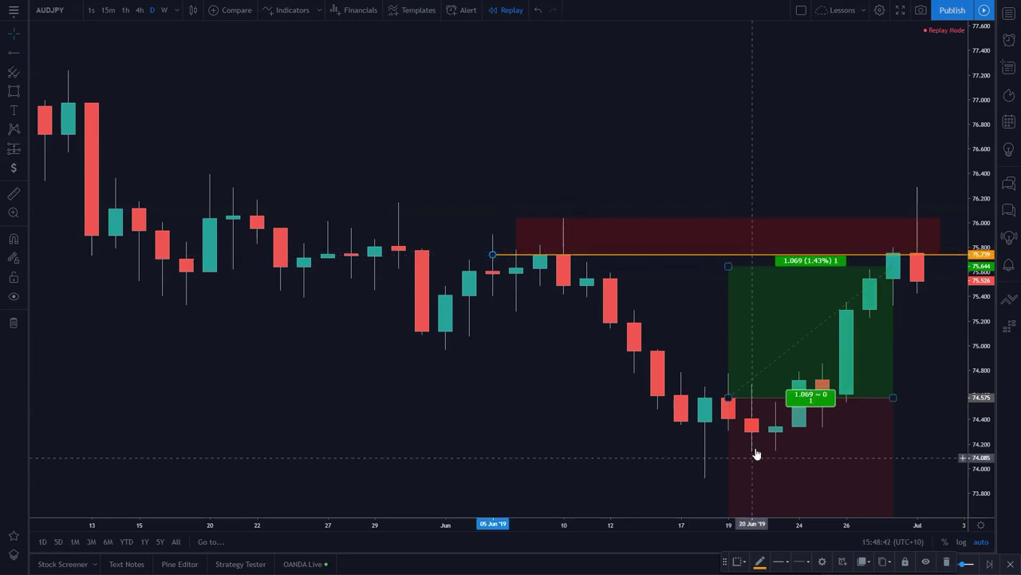
{"action": "left_click", "coordinate": [760, 566]}
{"action": "left_click", "coordinate": [768, 456]}
{"action": "left_click", "coordinate": [520, 257]}
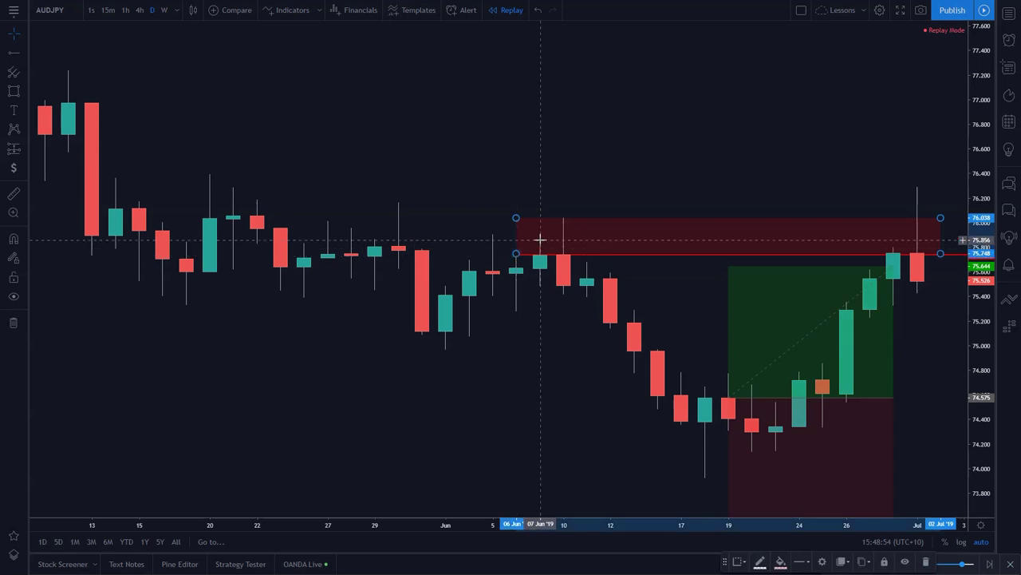
{"action": "right_click", "coordinate": [522, 241]}
{"action": "right_click", "coordinate": [517, 219]}
{"action": "left_click", "coordinate": [620, 246]}
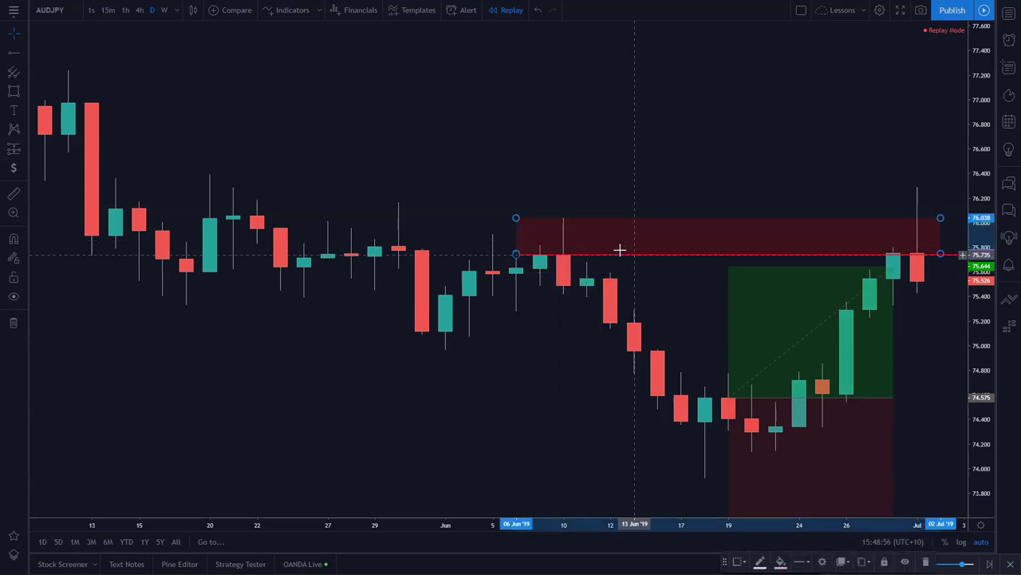
{"action": "left_click", "coordinate": [514, 260]}
{"action": "left_click", "coordinate": [515, 257]}
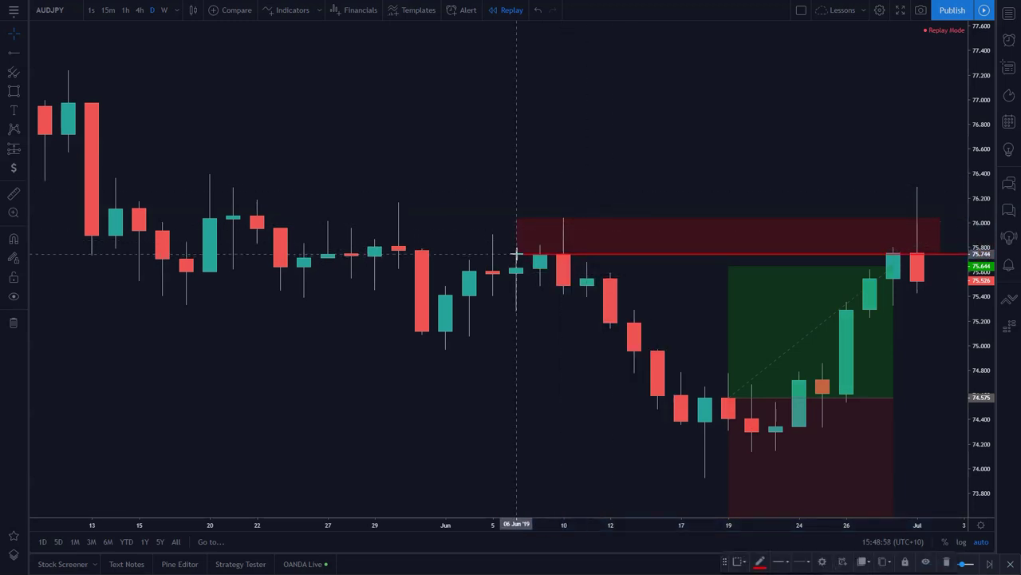
{"action": "left_click", "coordinate": [533, 264]}
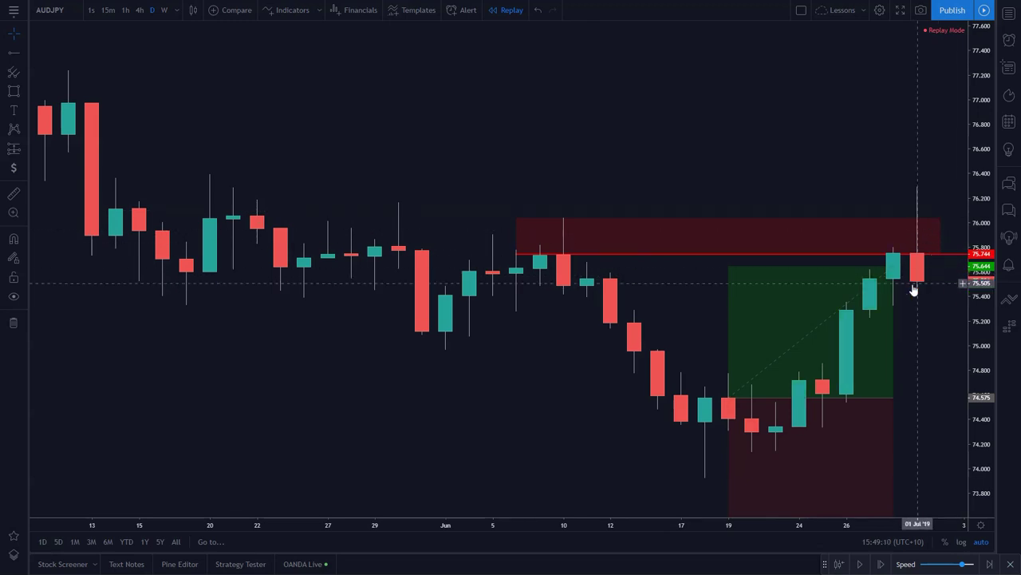
Step: Place a short position just after the 1 July candle with its entry at about 75.525
{"action": "left_click_drag", "start_coordinate": [873, 168], "coordinate": [759, 158]}
{"action": "left_click", "coordinate": [13, 148]}
{"action": "left_click", "coordinate": [64, 168]}
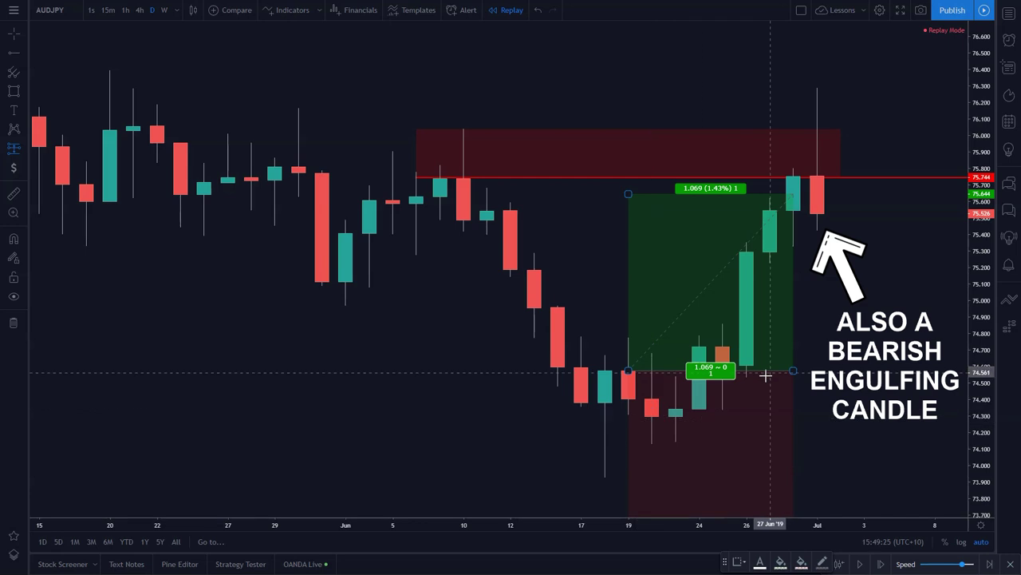
{"action": "left_click", "coordinate": [836, 213]}
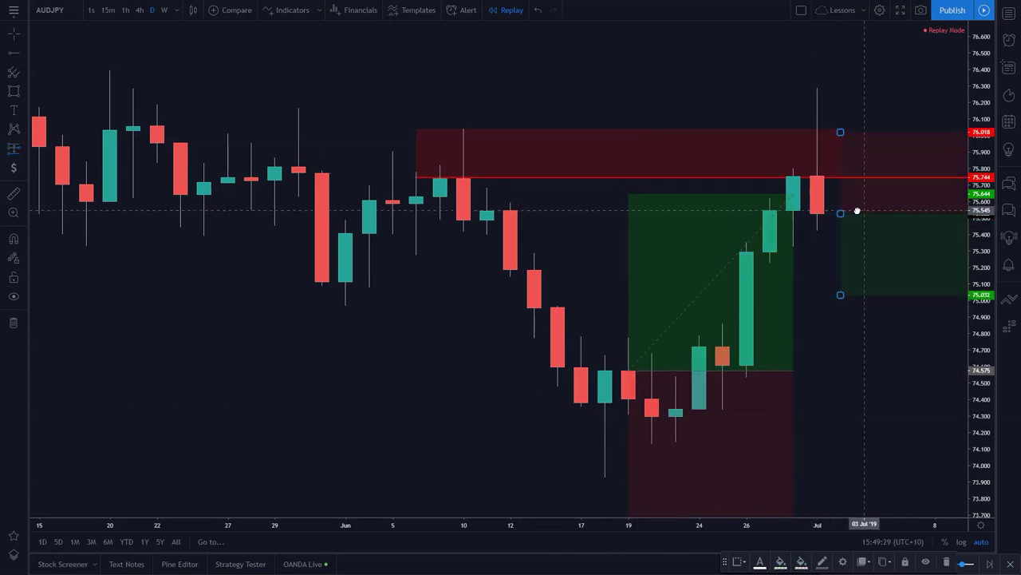
Step: Set the short position's stop loss to about 76.519 and its profit target to about 74.297
{"action": "left_click_drag", "start_coordinate": [841, 131], "coordinate": [846, 89]}
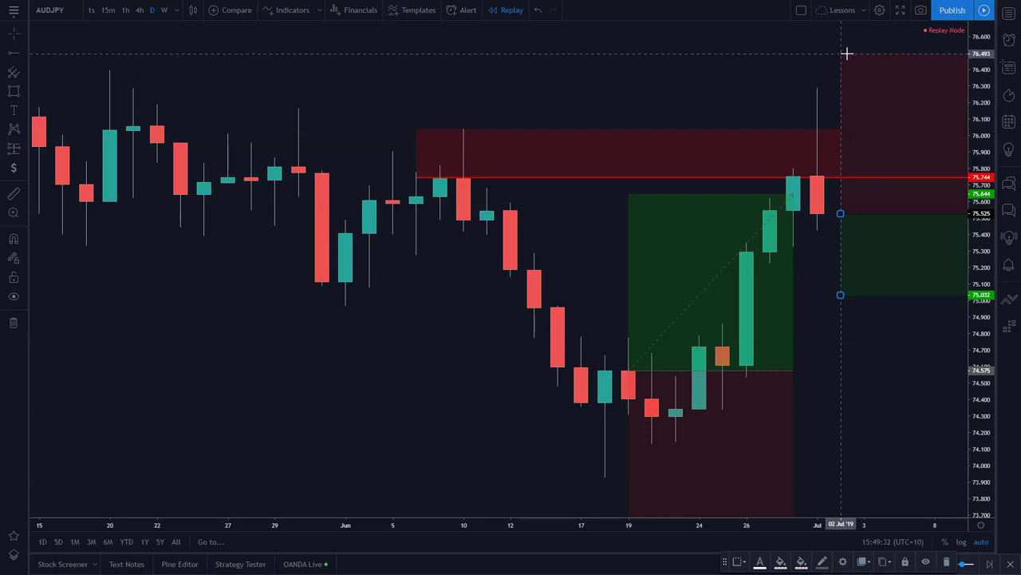
{"action": "left_click_drag", "start_coordinate": [840, 294], "coordinate": [834, 410]}
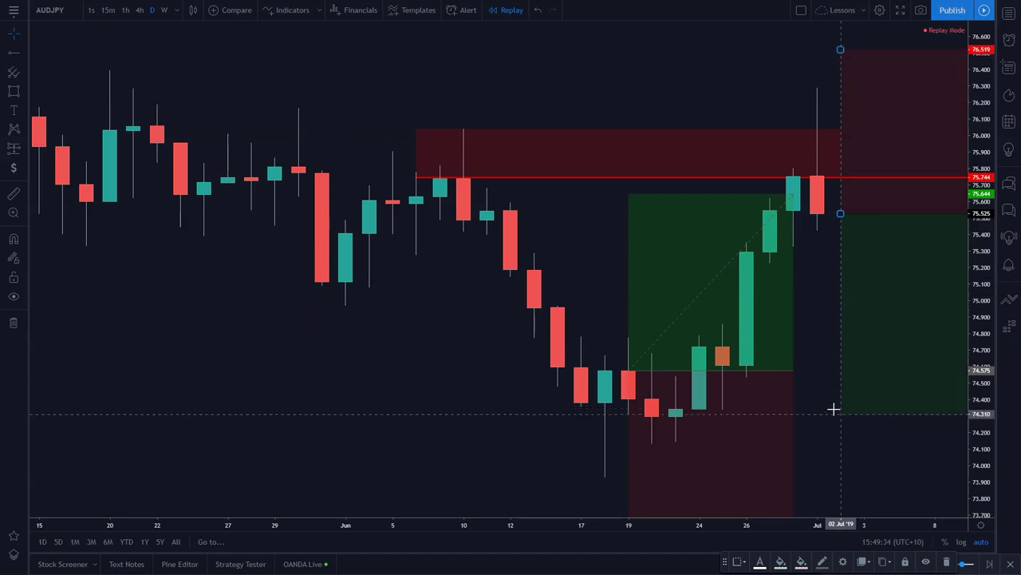
{"action": "left_click", "coordinate": [677, 80]}
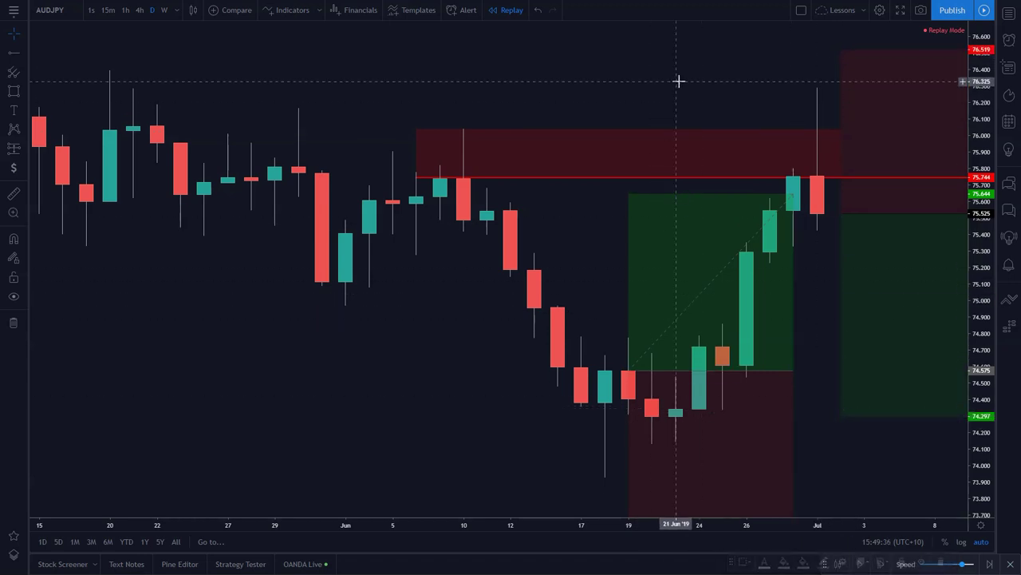
Step: Advance the replay three daily candles from 2 July through 4 July
{"action": "scroll", "coordinate": [449, 264], "scroll_direction": "down", "scroll_amount": 5}
{"action": "scroll", "coordinate": [595, 305], "scroll_direction": "up", "scroll_amount": 4}
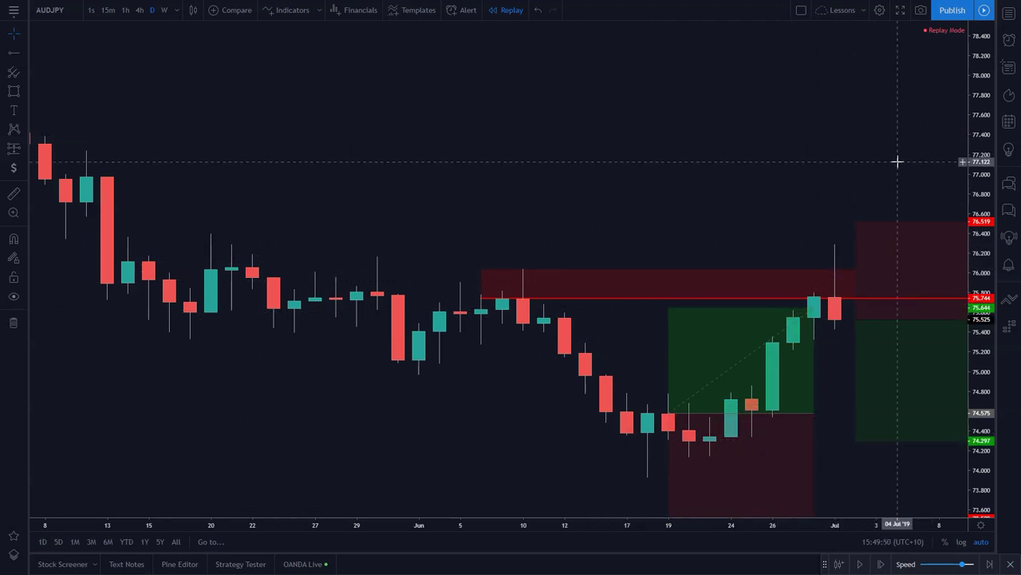
{"action": "scroll", "coordinate": [774, 171], "scroll_direction": "up", "scroll_amount": 2}
{"action": "scroll", "coordinate": [737, 239], "scroll_direction": "down", "scroll_amount": 3}
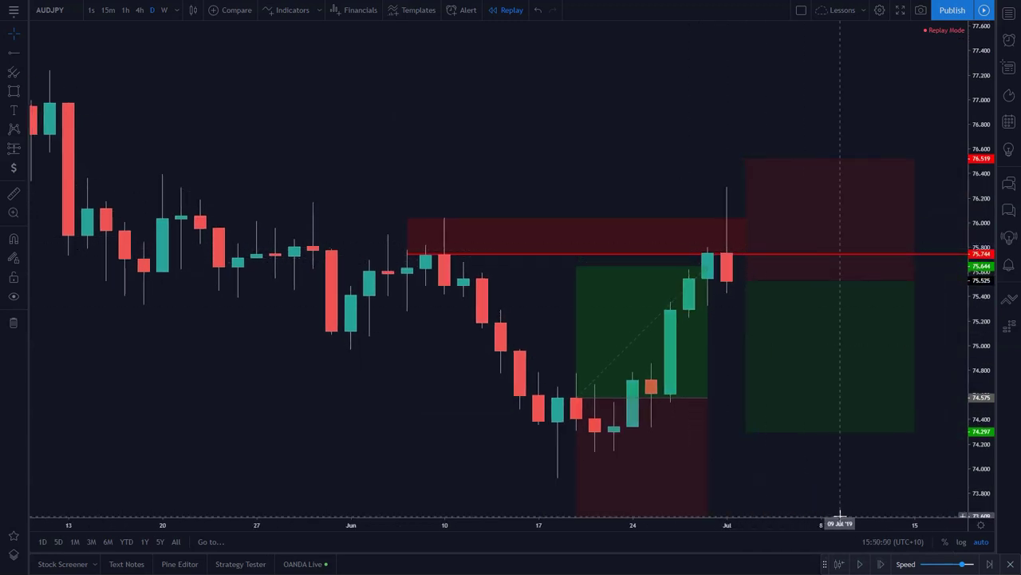
{"action": "left_click", "coordinate": [883, 565]}
{"action": "left_click", "coordinate": [883, 565]}
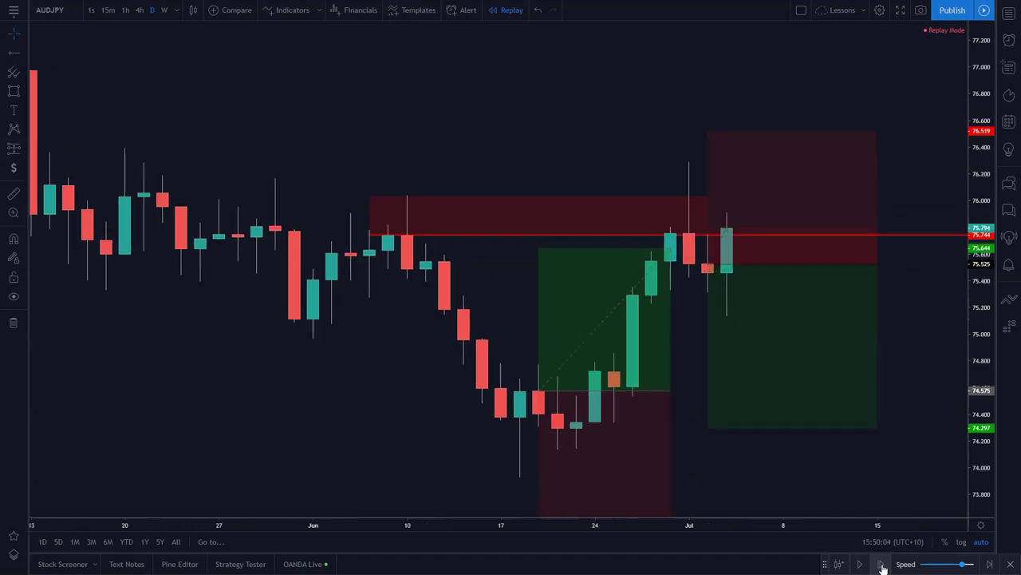
{"action": "left_click", "coordinate": [883, 565]}
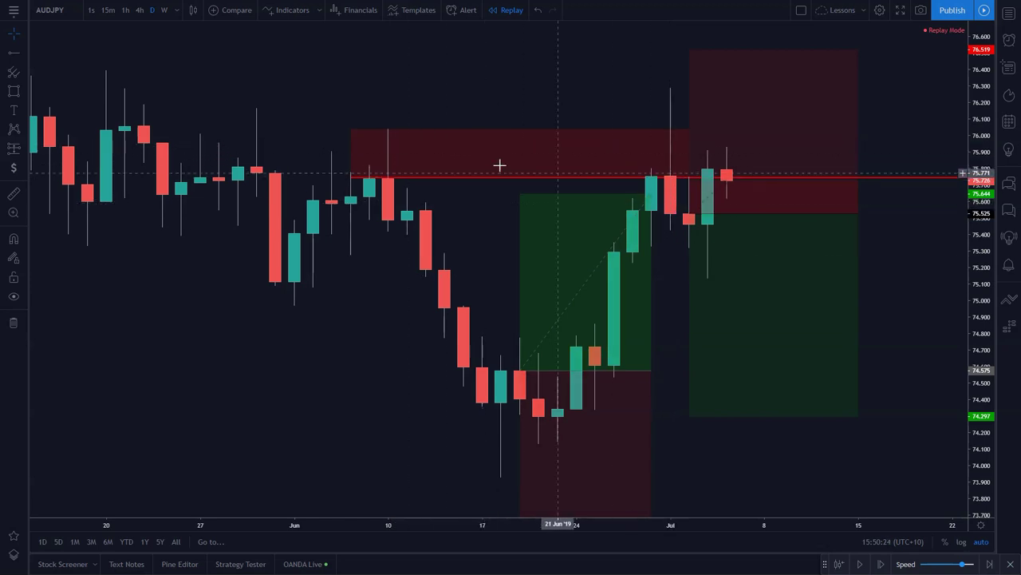
Step: Advance the replay two more daily candles, to 5 July and 8 July
{"action": "left_click", "coordinate": [730, 164]}
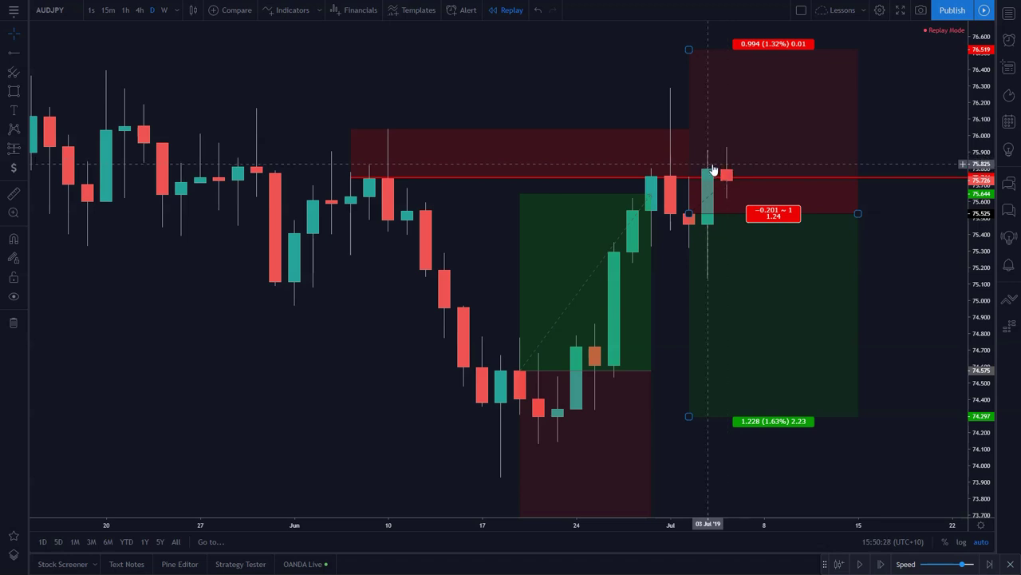
{"action": "key", "text": "Escape"}
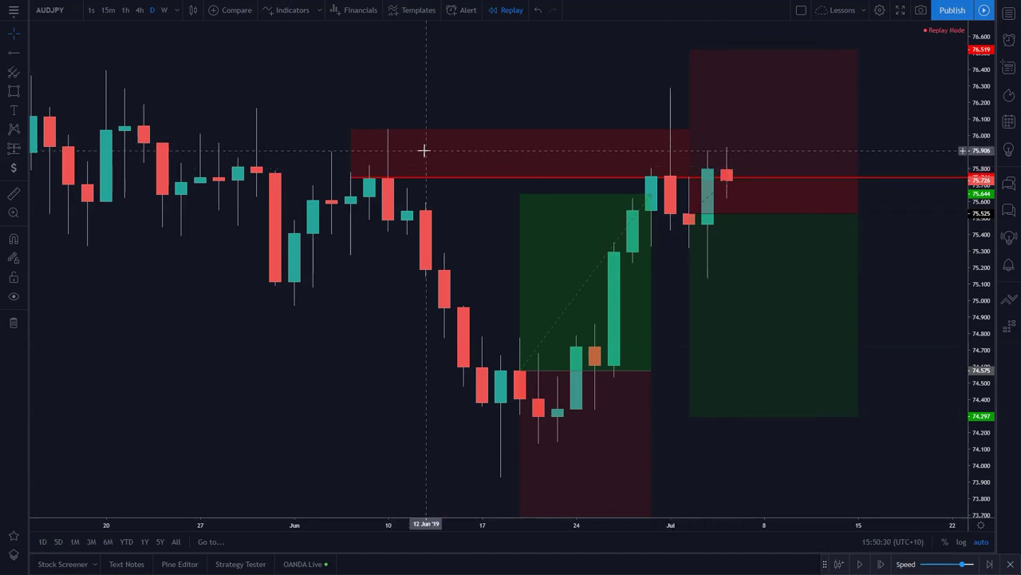
{"action": "left_click", "coordinate": [882, 566]}
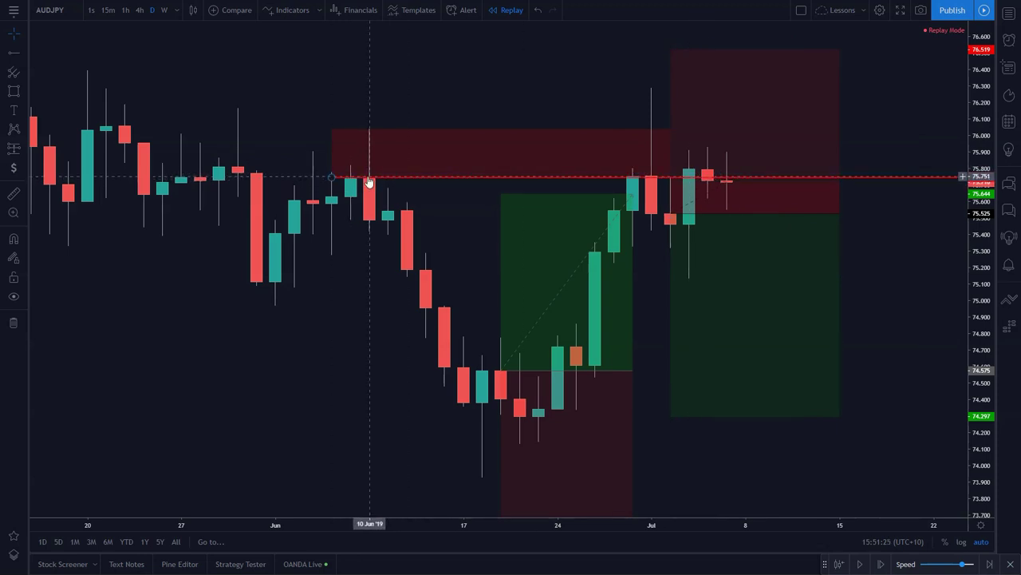
{"action": "left_click", "coordinate": [882, 564]}
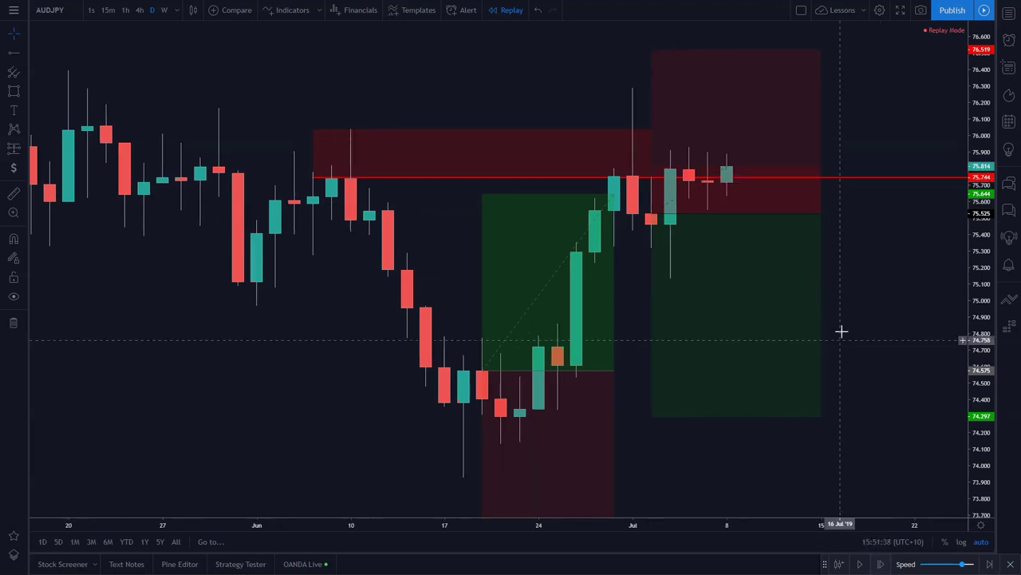
Step: Draw a horizontal trend line along the early July candle highs at about 75.909, from 2 July to 12 July
{"action": "left_click", "coordinate": [710, 174]}
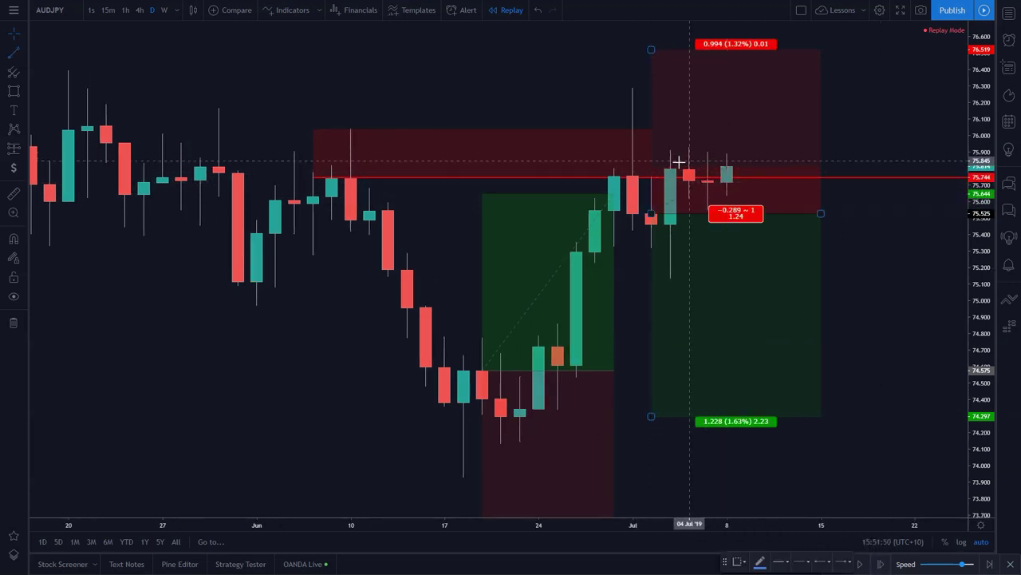
{"action": "left_click", "coordinate": [652, 150]}
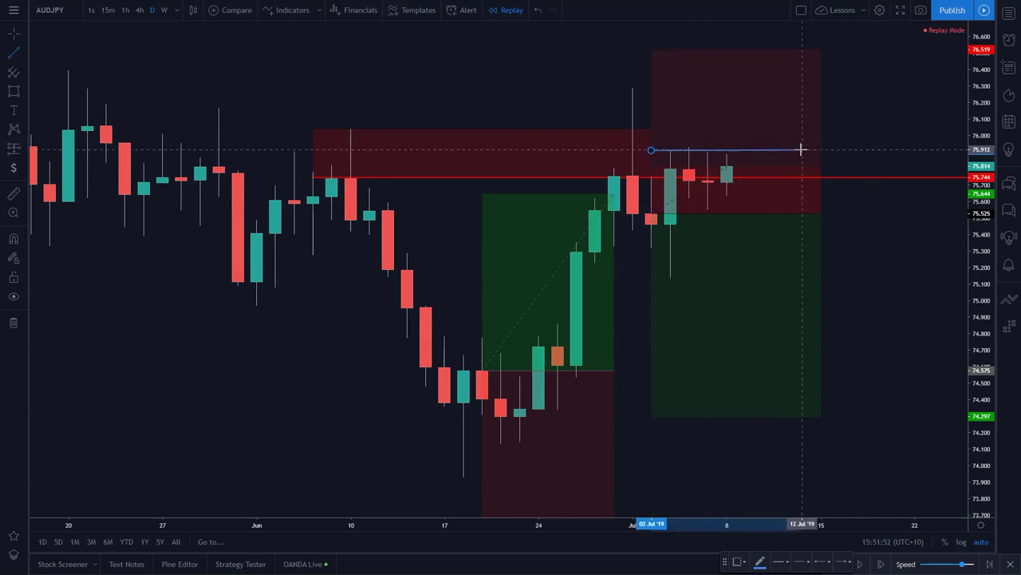
{"action": "left_click", "coordinate": [801, 150]}
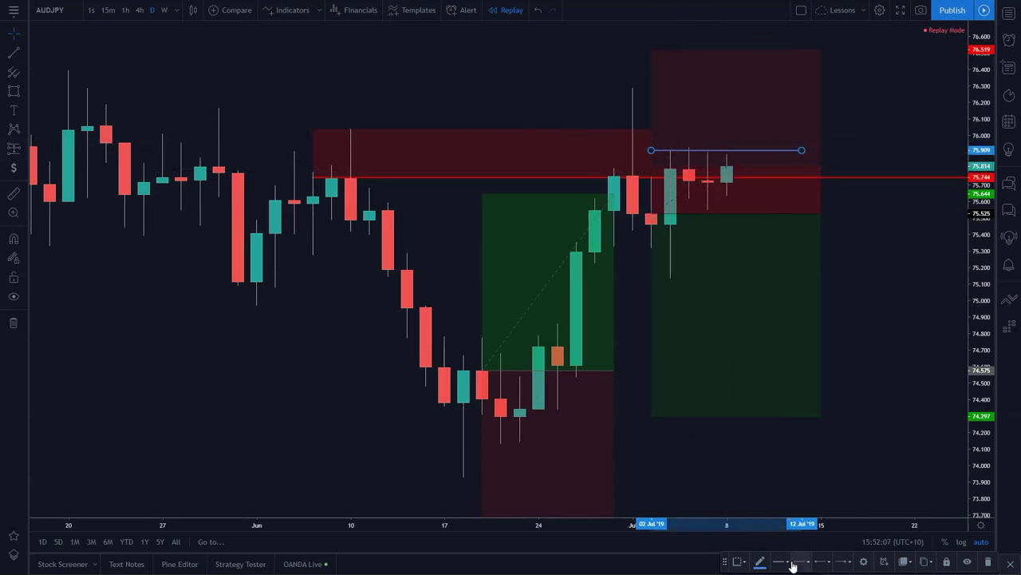
Step: Advance the replay one daily candle to 9 July and extend the red resistance rectangle to about 18 July
{"action": "left_click", "coordinate": [882, 565]}
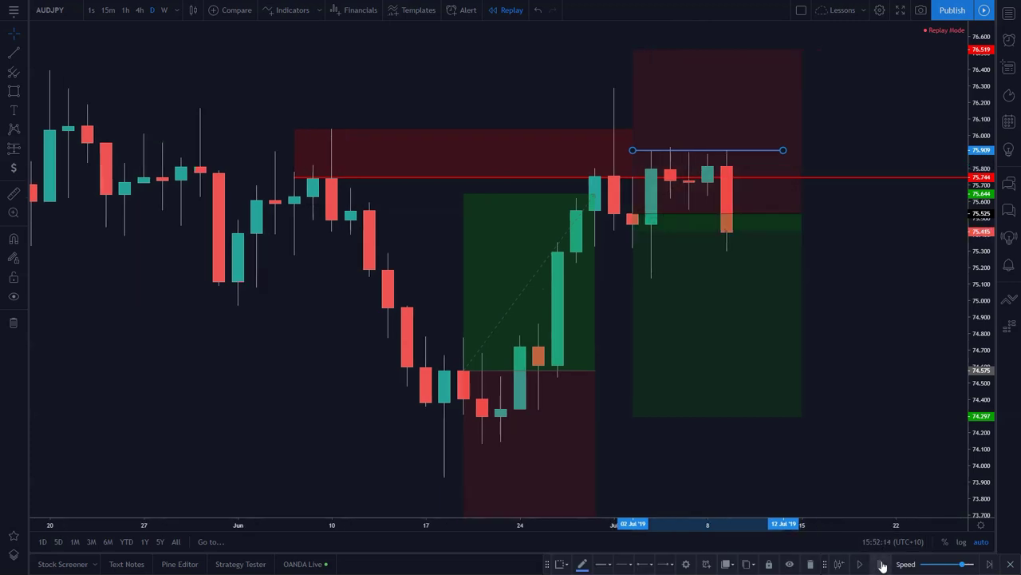
{"action": "left_click", "coordinate": [855, 338]}
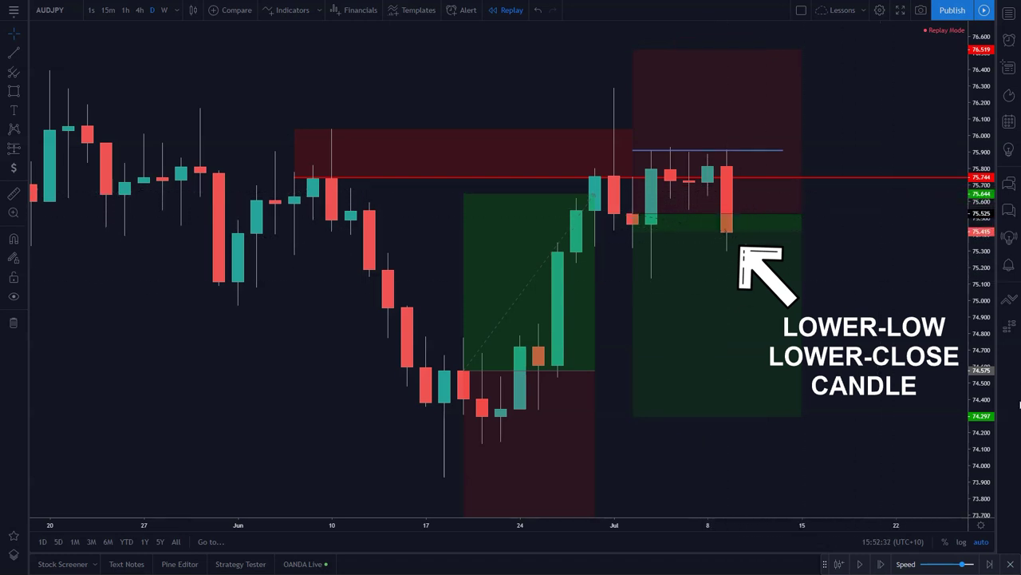
{"action": "left_click", "coordinate": [639, 160]}
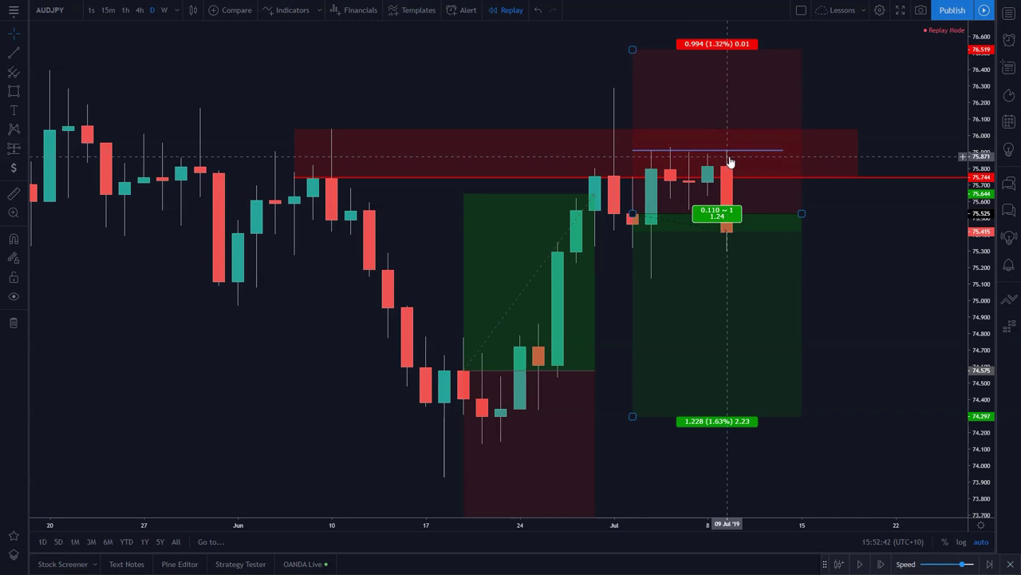
Step: Advance the replay four daily candles, from 10 July through 15 July
{"action": "left_click", "coordinate": [827, 235]}
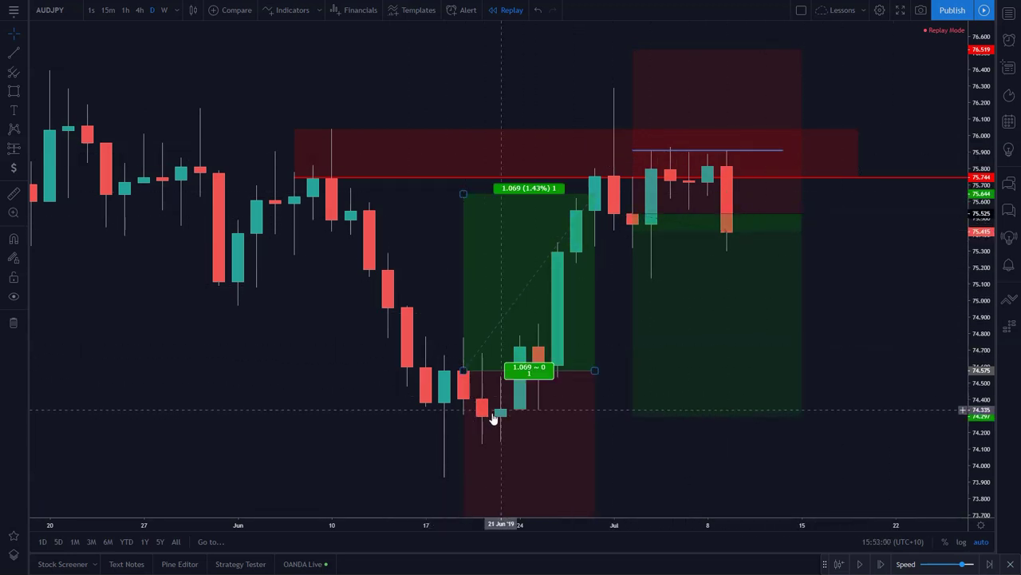
{"action": "left_click", "coordinate": [881, 565]}
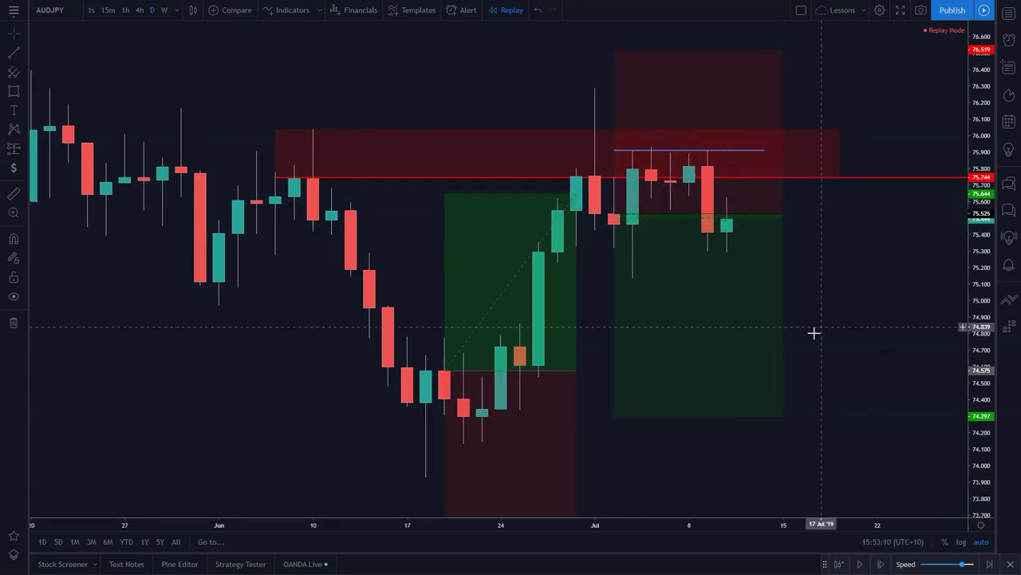
{"action": "left_click", "coordinate": [879, 565]}
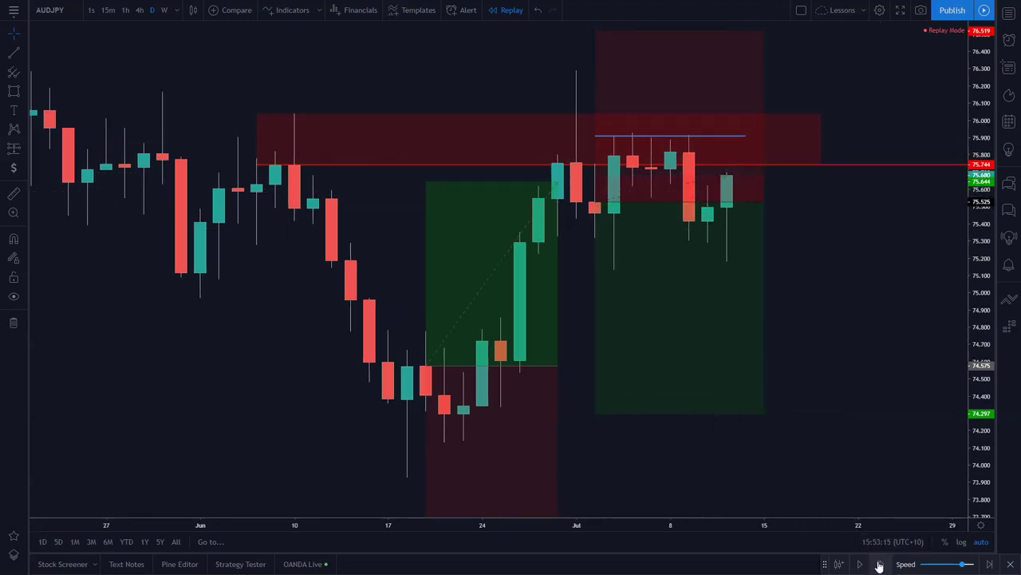
{"action": "left_click", "coordinate": [879, 565]}
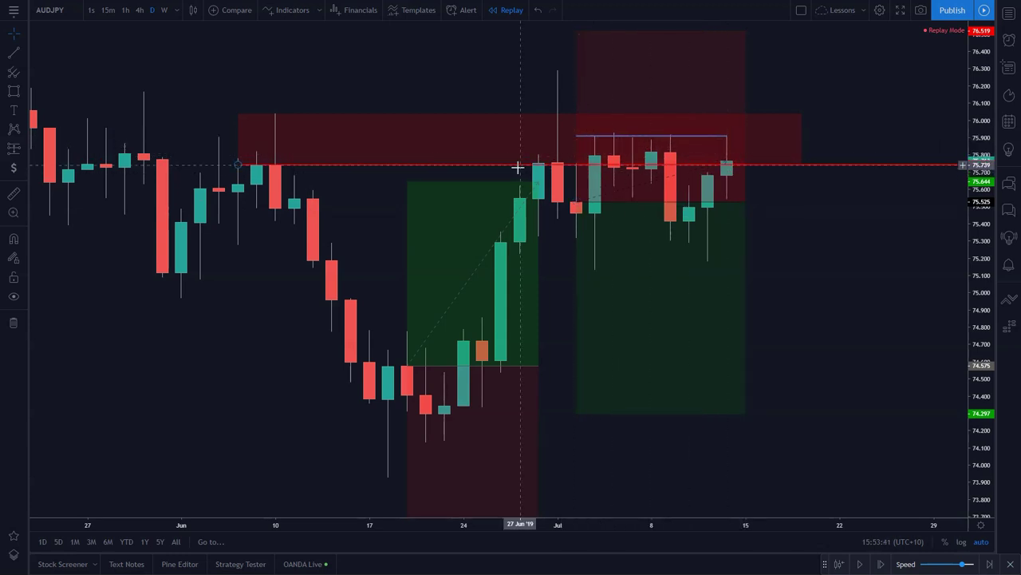
{"action": "left_click", "coordinate": [882, 567]}
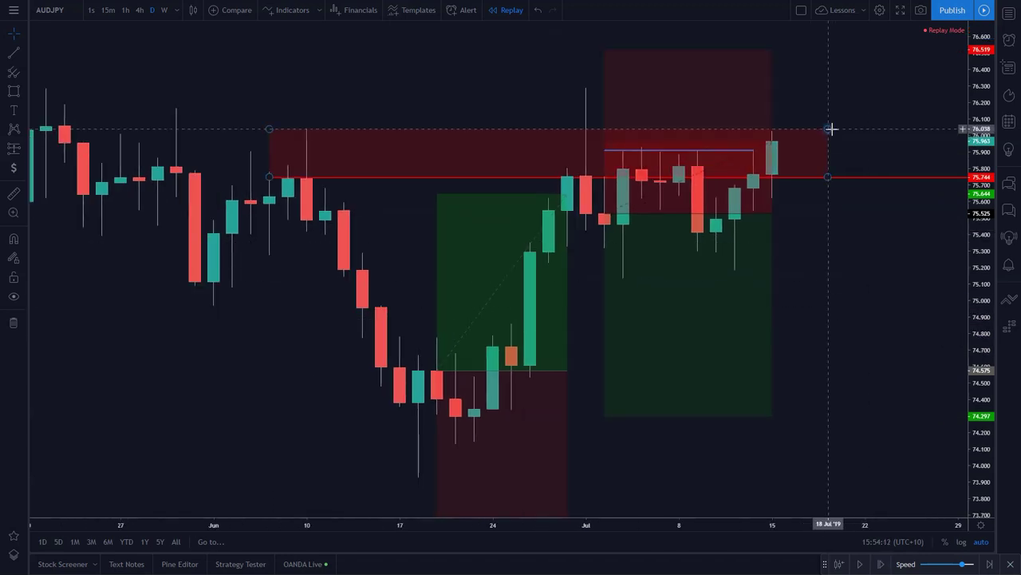
Step: Advance the replay two more daily candles, to 16 July and 17 July
{"action": "left_click", "coordinate": [716, 148]}
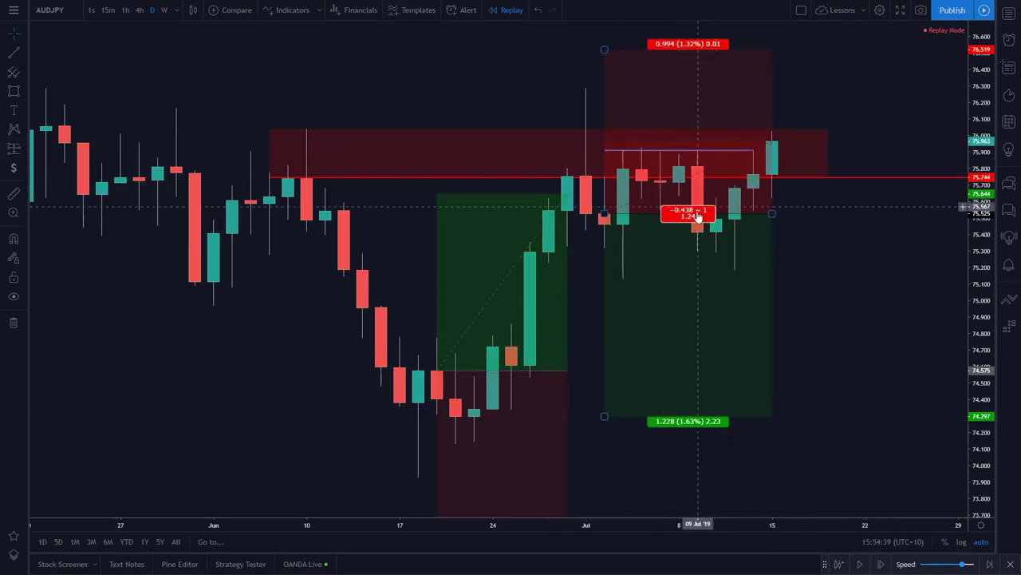
{"action": "left_click", "coordinate": [881, 565]}
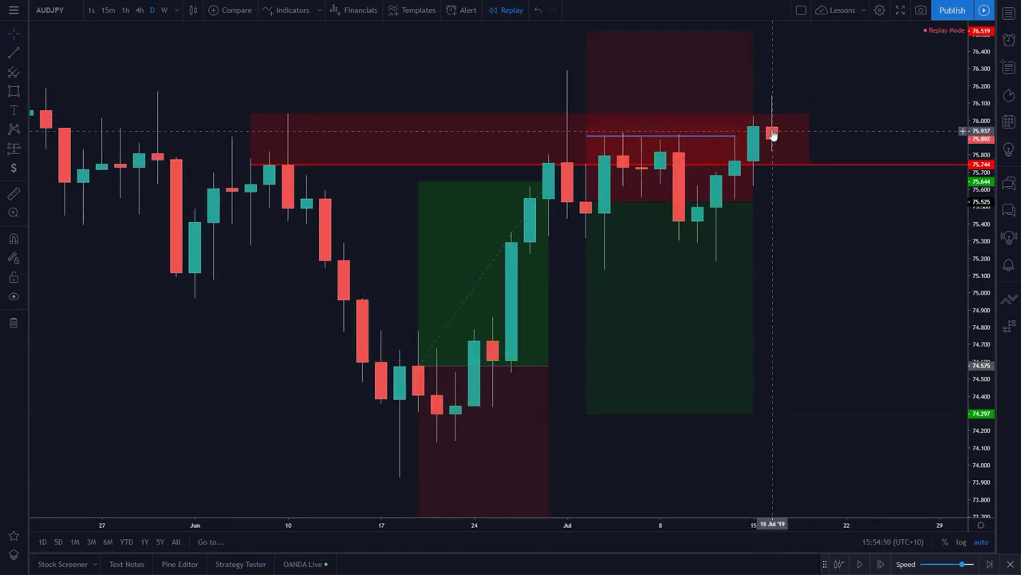
{"action": "left_click", "coordinate": [882, 564]}
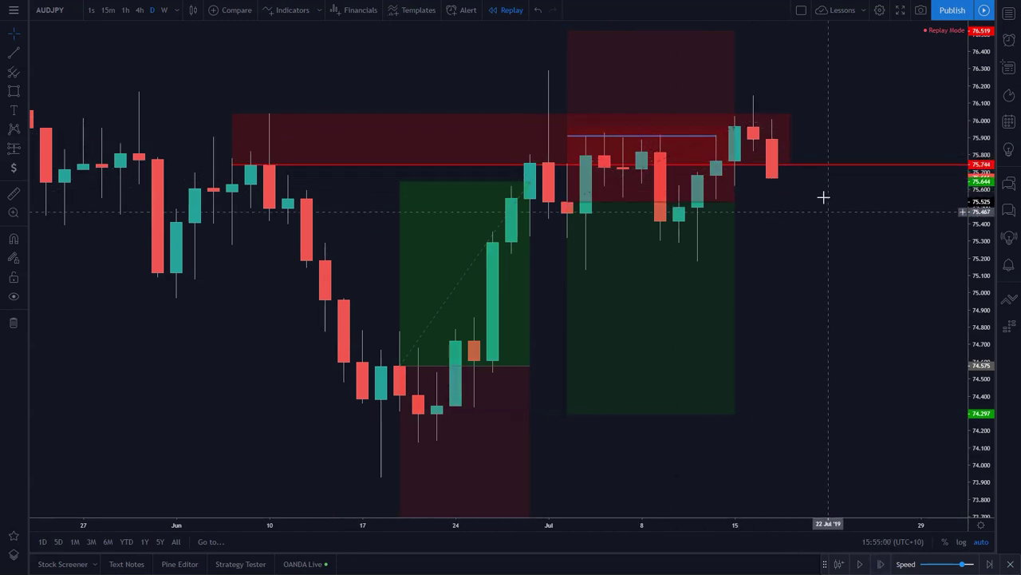
Step: Draw connected trend lines from the 18 June low through the 1 July high and 3 July low to the 16 July high
{"action": "scroll", "coordinate": [818, 206], "scroll_direction": "left", "scroll_amount": 1}
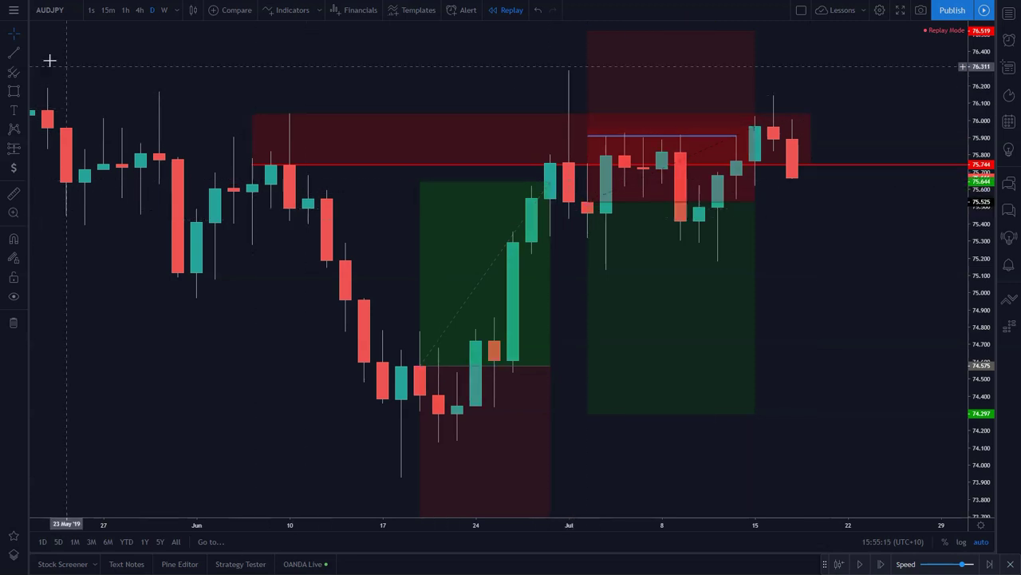
{"action": "left_click", "coordinate": [401, 477]}
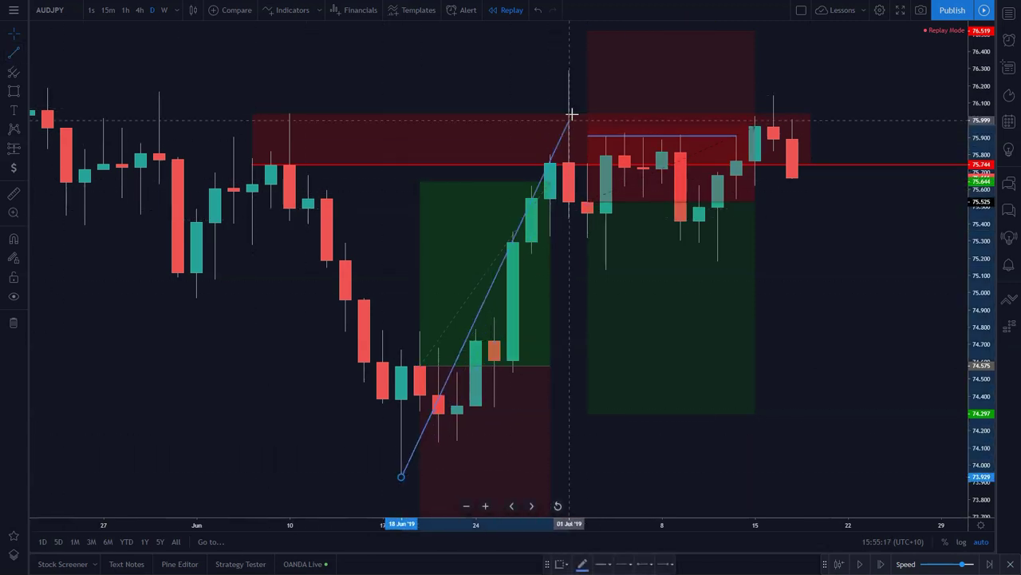
{"action": "left_click", "coordinate": [571, 70]}
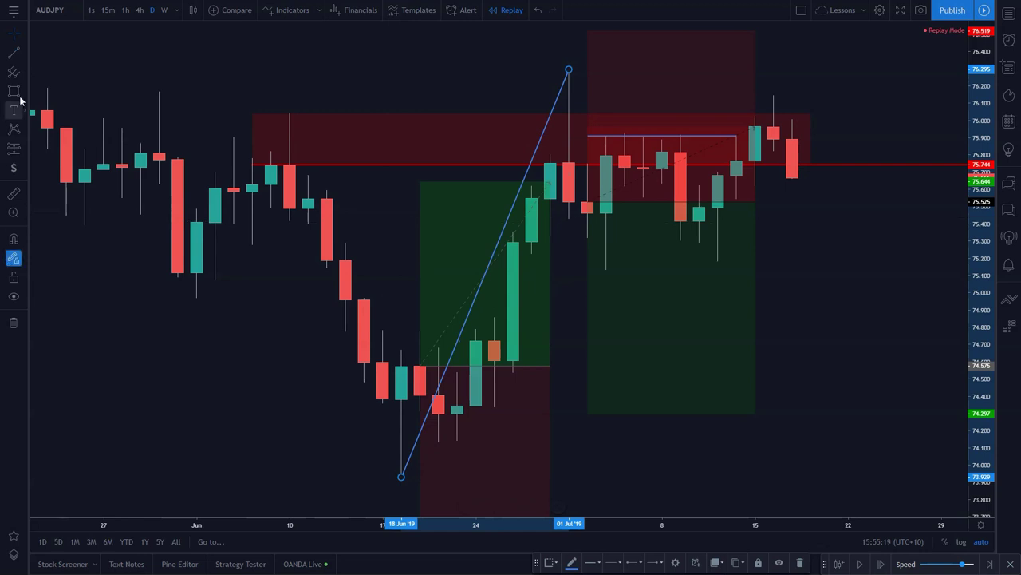
{"action": "left_click", "coordinate": [13, 52]}
{"action": "left_click", "coordinate": [569, 69]}
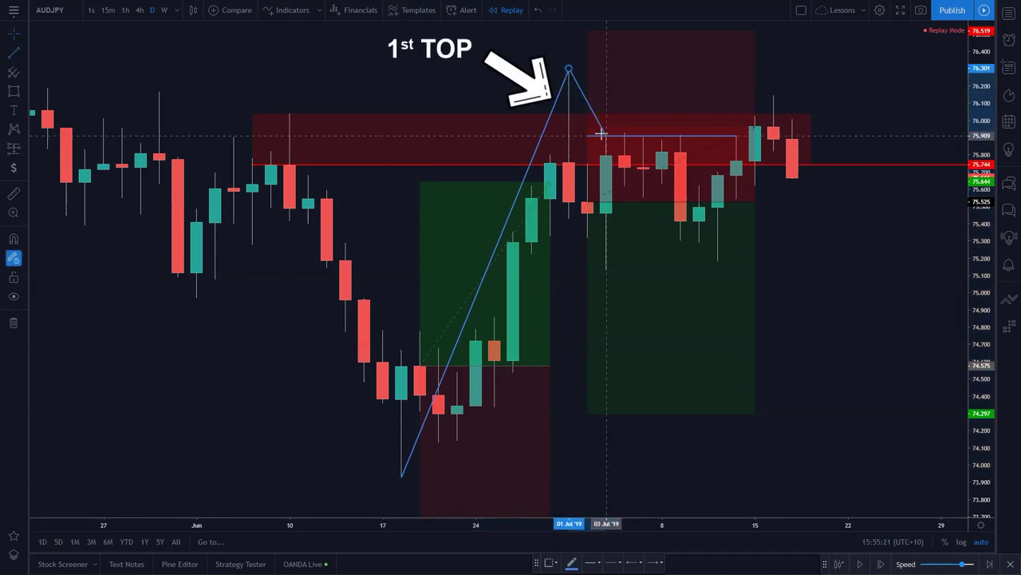
{"action": "left_click", "coordinate": [606, 270]}
{"action": "left_click", "coordinate": [606, 271]}
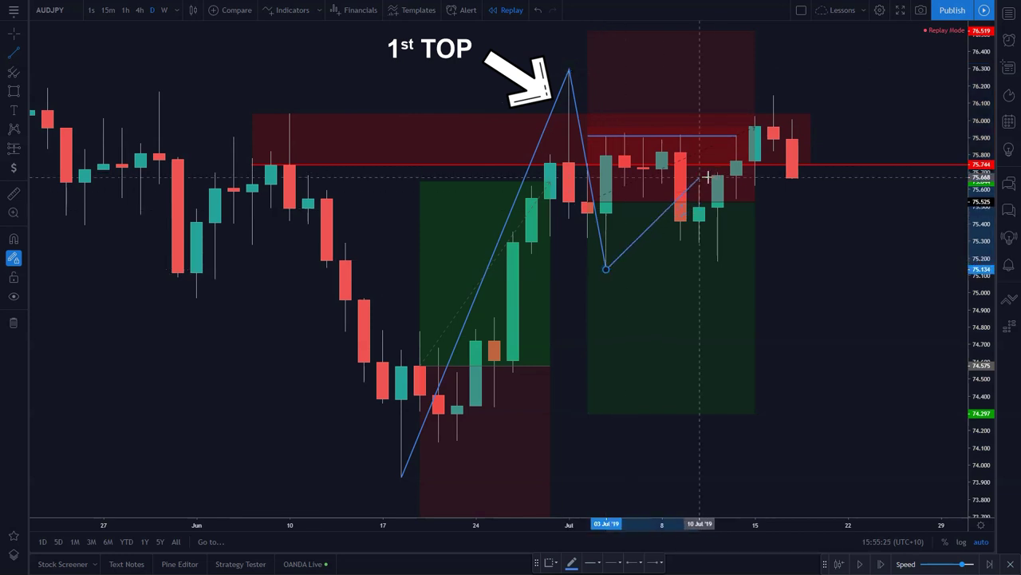
{"action": "left_click", "coordinate": [774, 95]}
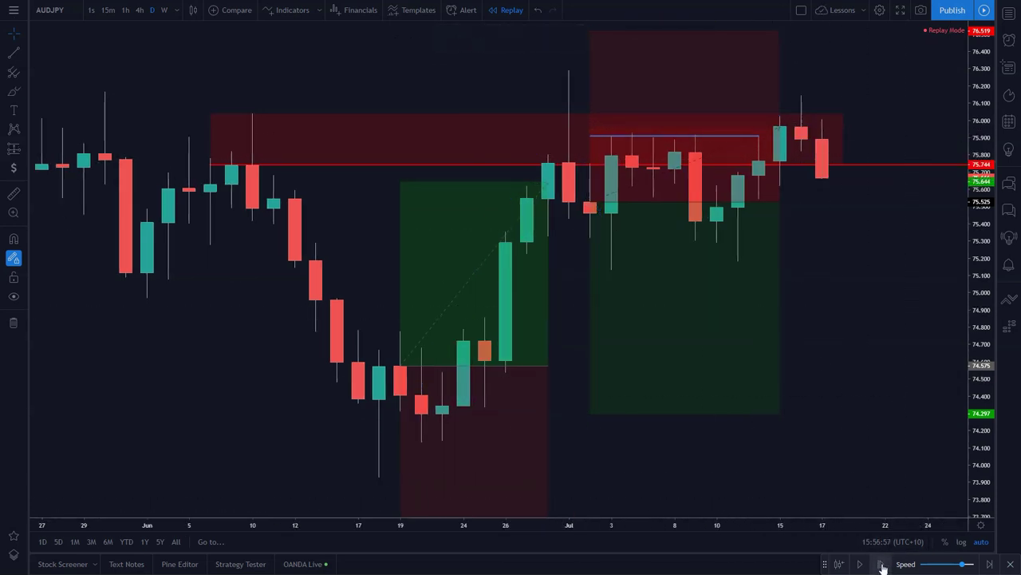
Step: Advance the replay one daily candle to 18 July and examine the July highs against the preceding downtrend
{"action": "left_click", "coordinate": [882, 564]}
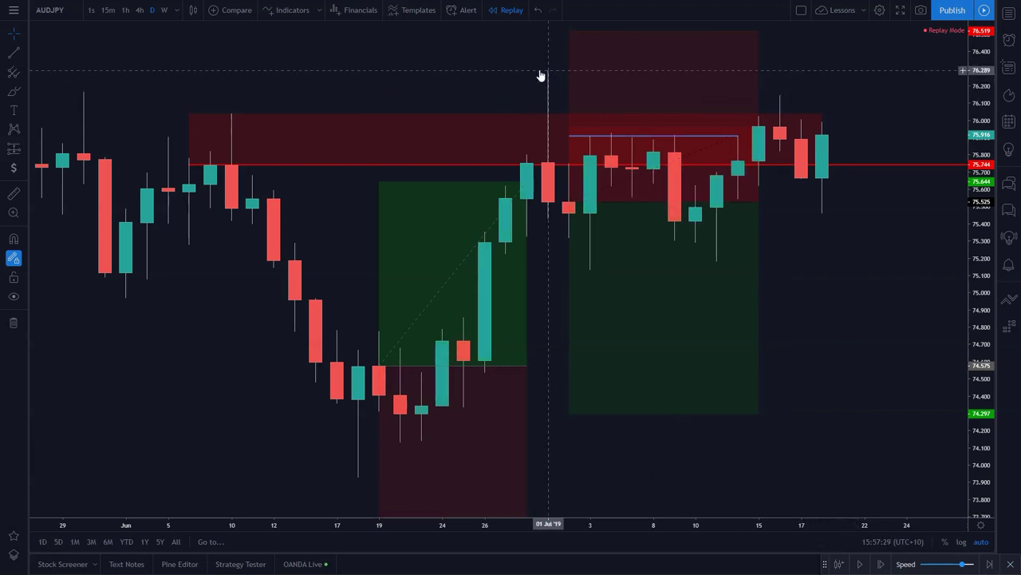
{"action": "scroll", "coordinate": [828, 80], "scroll_direction": "down", "scroll_amount": 2}
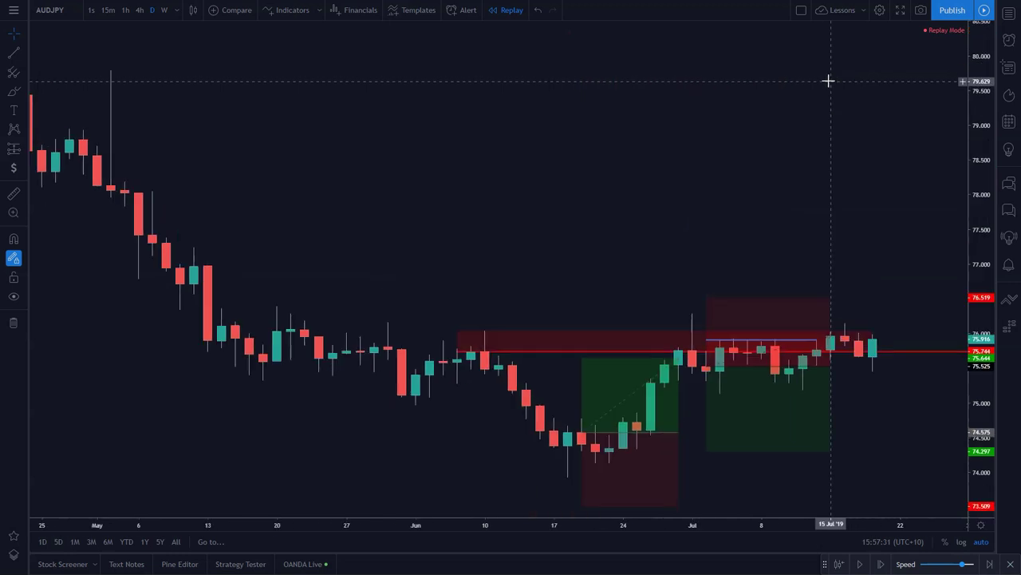
{"action": "scroll", "coordinate": [844, 254], "scroll_direction": "down", "scroll_amount": 2}
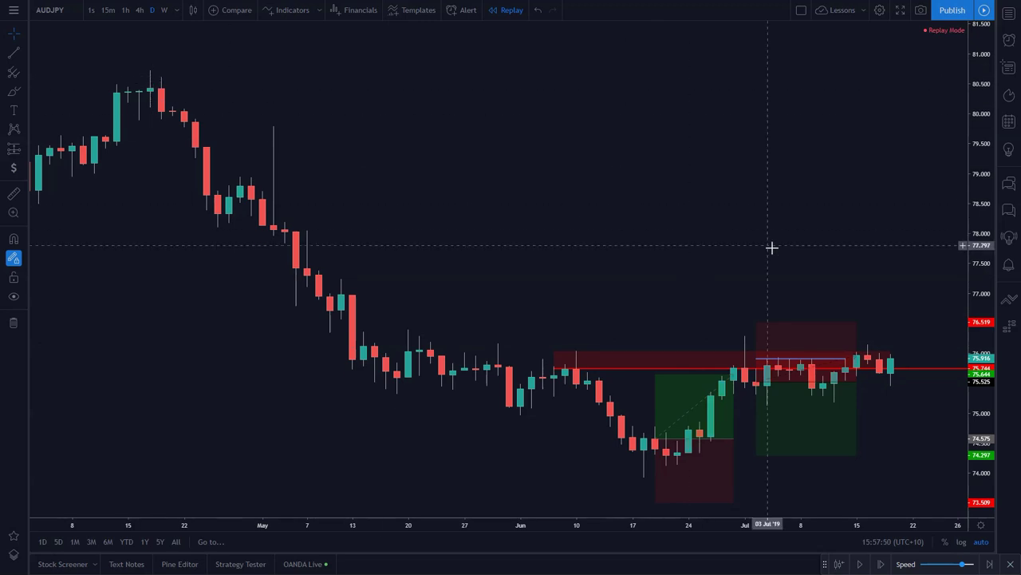
{"action": "scroll", "coordinate": [837, 292], "scroll_direction": "up", "scroll_amount": 3}
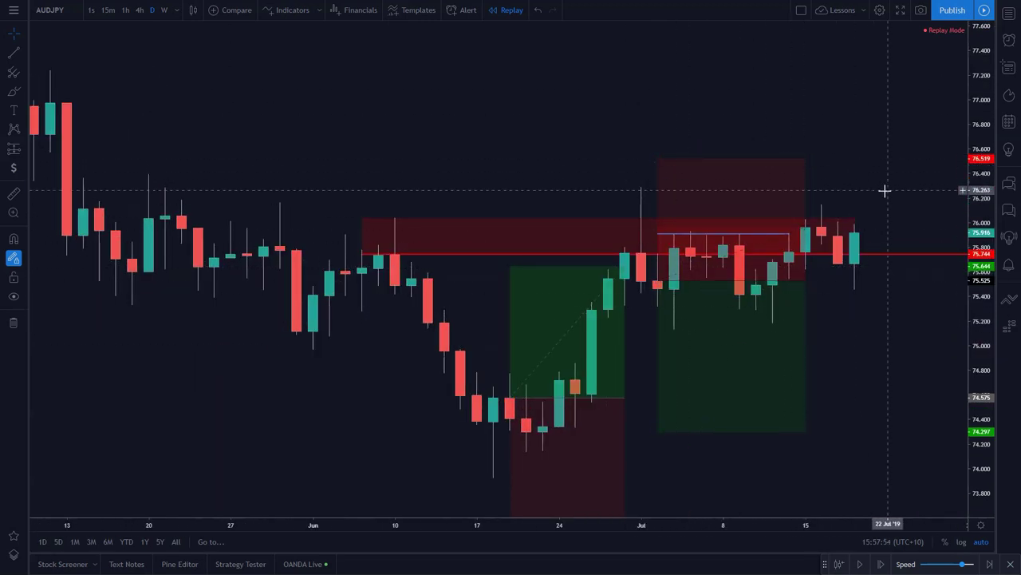
{"action": "scroll", "coordinate": [743, 235], "scroll_direction": "down", "scroll_amount": 2}
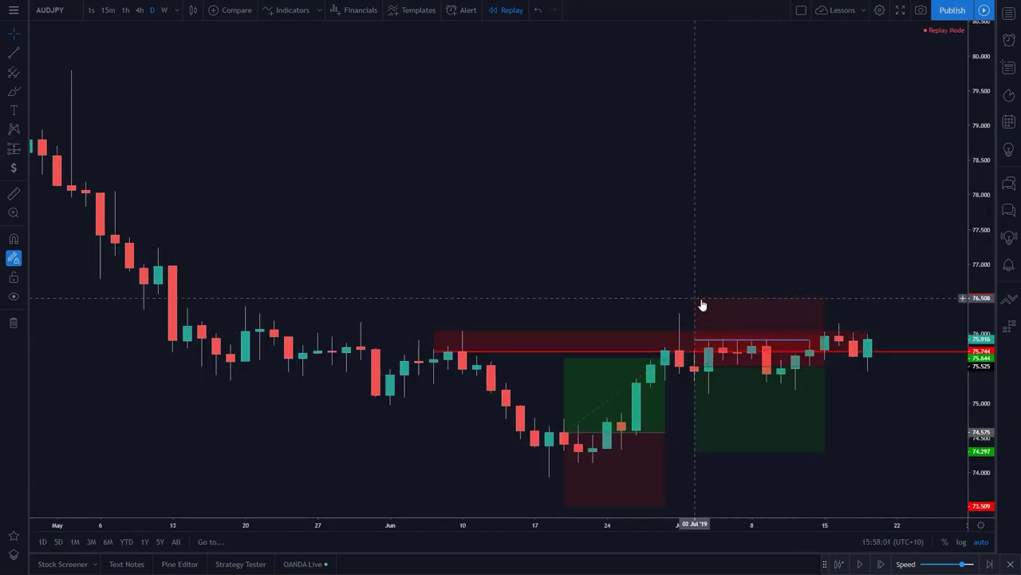
{"action": "scroll", "coordinate": [719, 287], "scroll_direction": "up", "scroll_amount": 1}
{"action": "scroll", "coordinate": [858, 271], "scroll_direction": "up", "scroll_amount": 1}
{"action": "scroll", "coordinate": [850, 208], "scroll_direction": "down", "scroll_amount": 1}
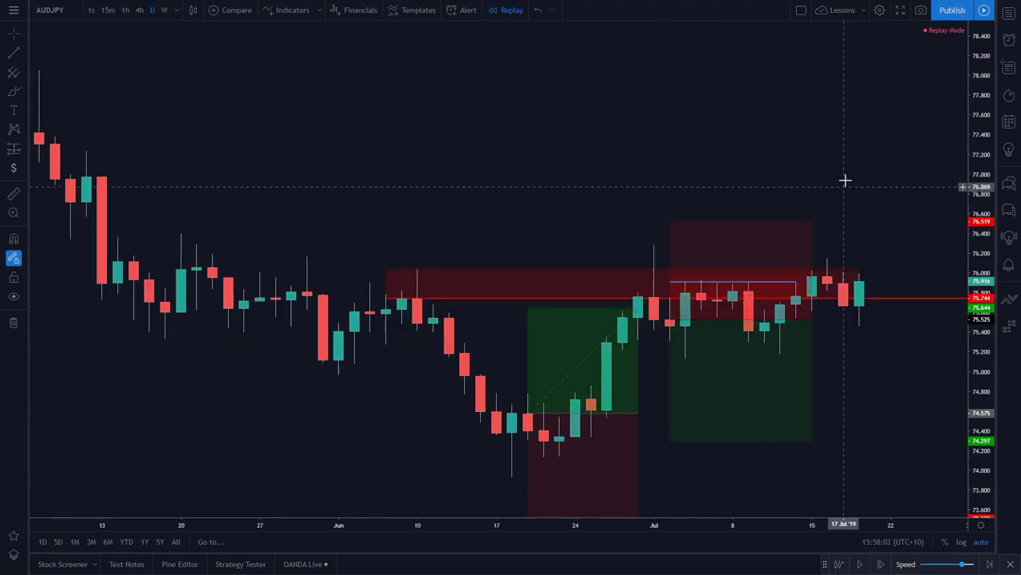
{"action": "scroll", "coordinate": [838, 215], "scroll_direction": "up", "scroll_amount": 1}
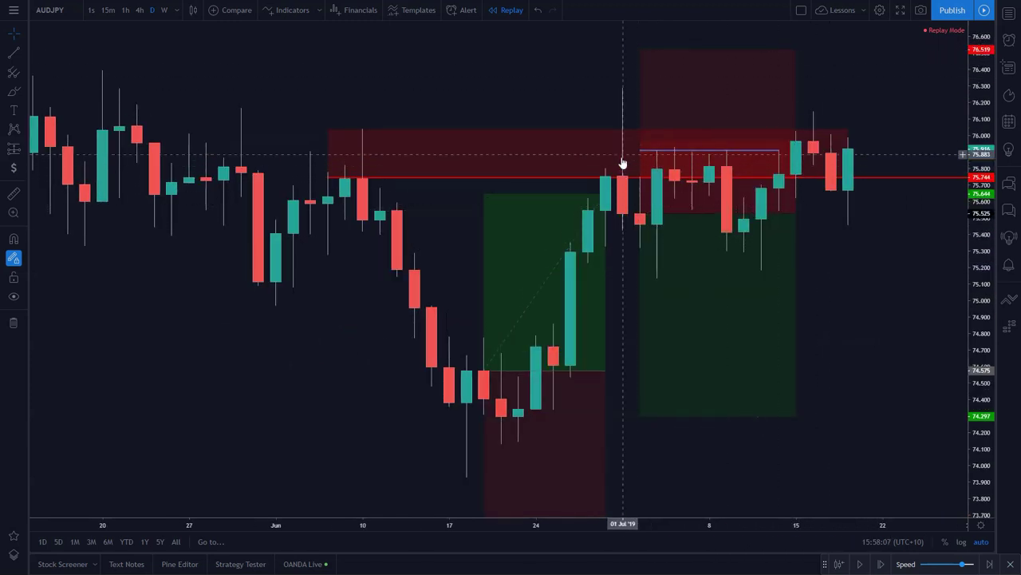
Step: Advance the replay four daily candles, from 19 July through 24 July, extending the red resistance rectangle to about 26 July
{"action": "left_click", "coordinate": [881, 564]}
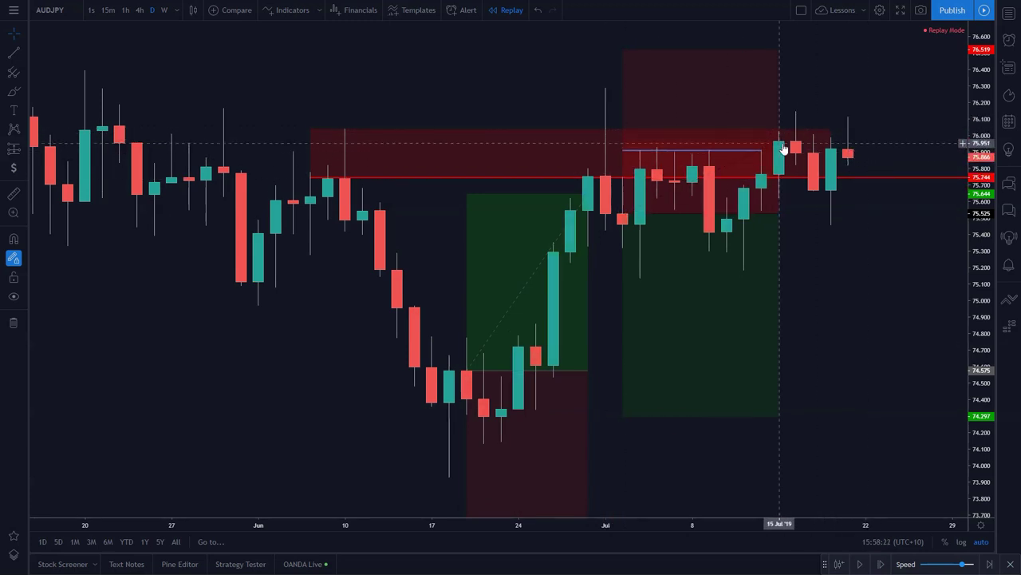
{"action": "left_click_drag", "start_coordinate": [832, 130], "coordinate": [934, 131]}
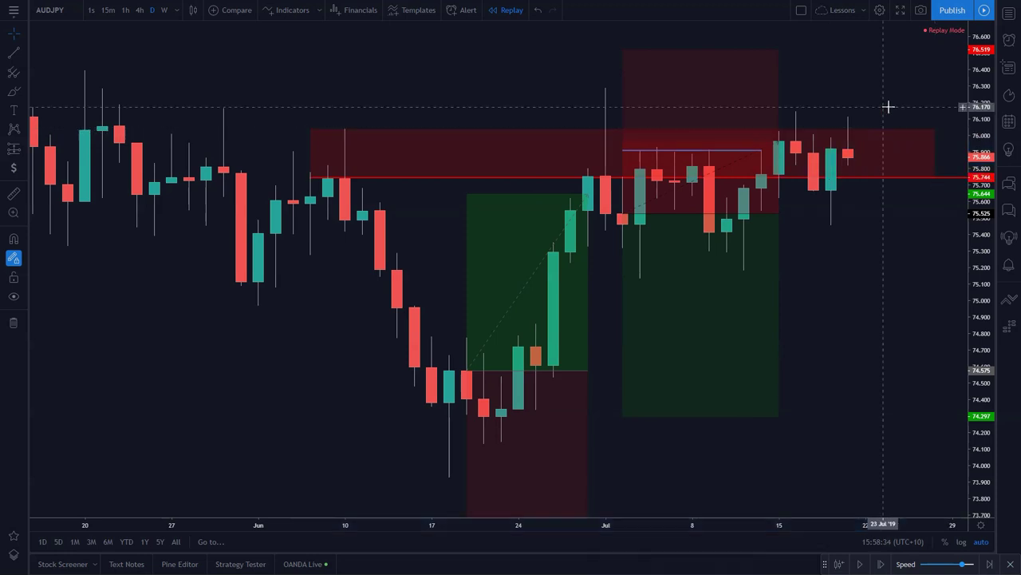
{"action": "left_click", "coordinate": [878, 564]}
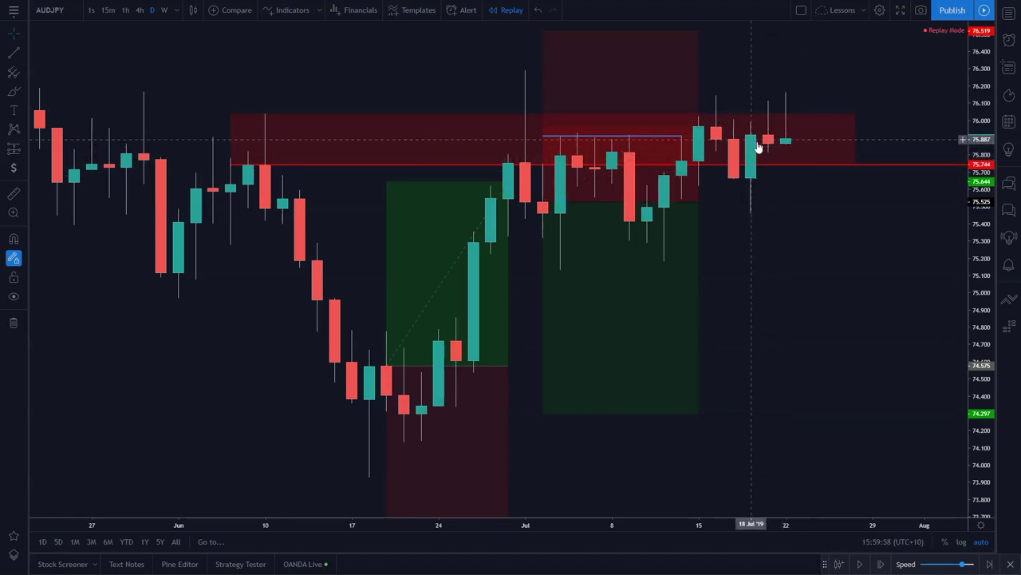
{"action": "left_click", "coordinate": [882, 564]}
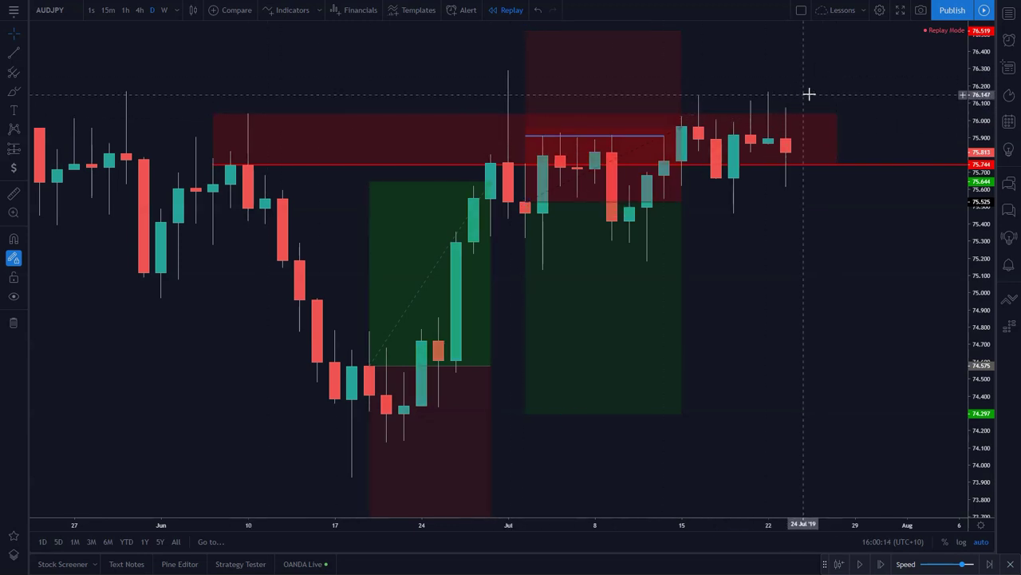
{"action": "left_click", "coordinate": [881, 565]}
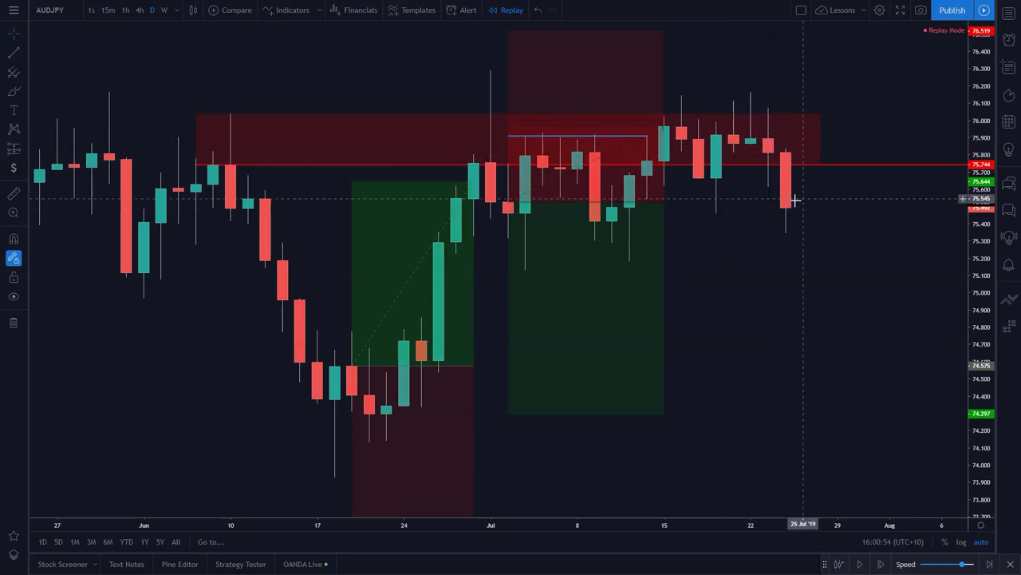
Step: Extend the red resistance rectangle to about 6 August and advance the replay one daily candle to 25 July
{"action": "left_click", "coordinate": [790, 157]}
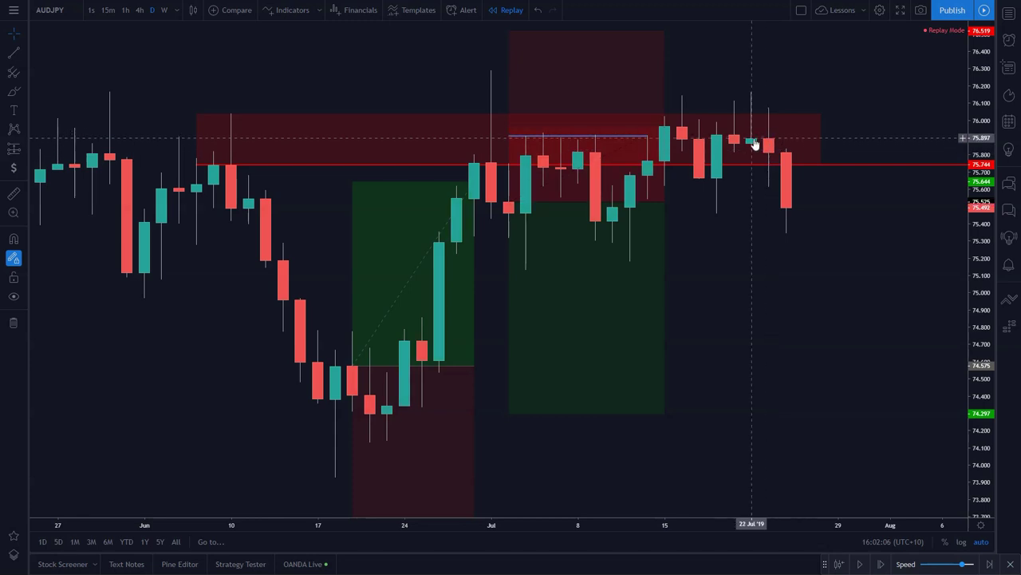
{"action": "left_click", "coordinate": [882, 564]}
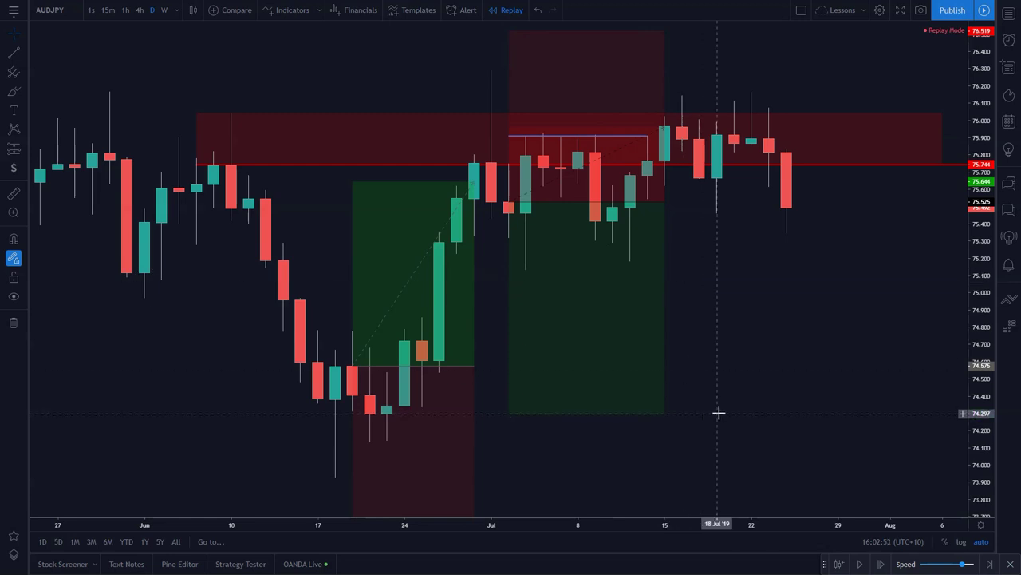
{"action": "left_click_drag", "start_coordinate": [734, 319], "coordinate": [854, 320]}
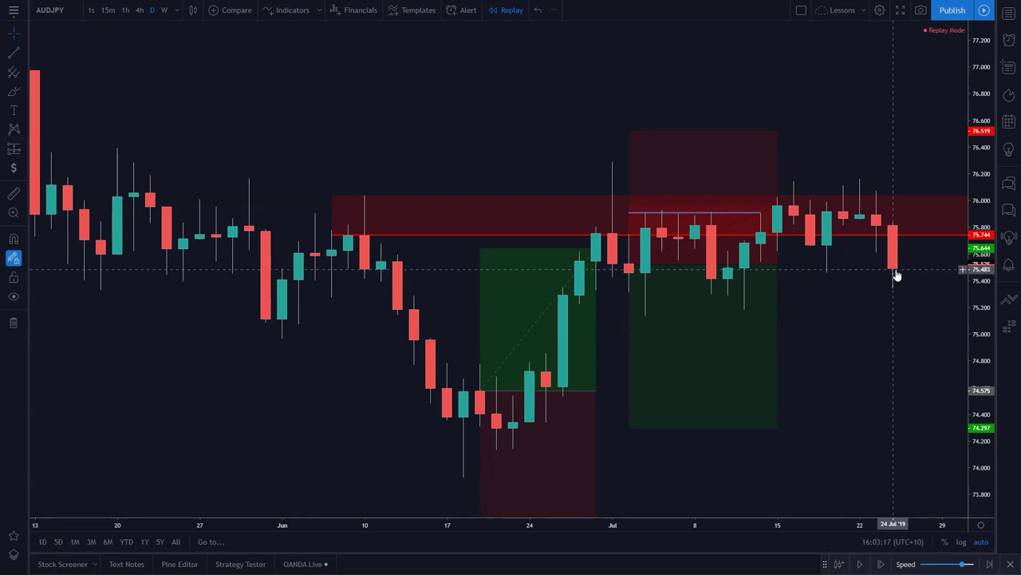
{"action": "key", "text": "shift+Right"}
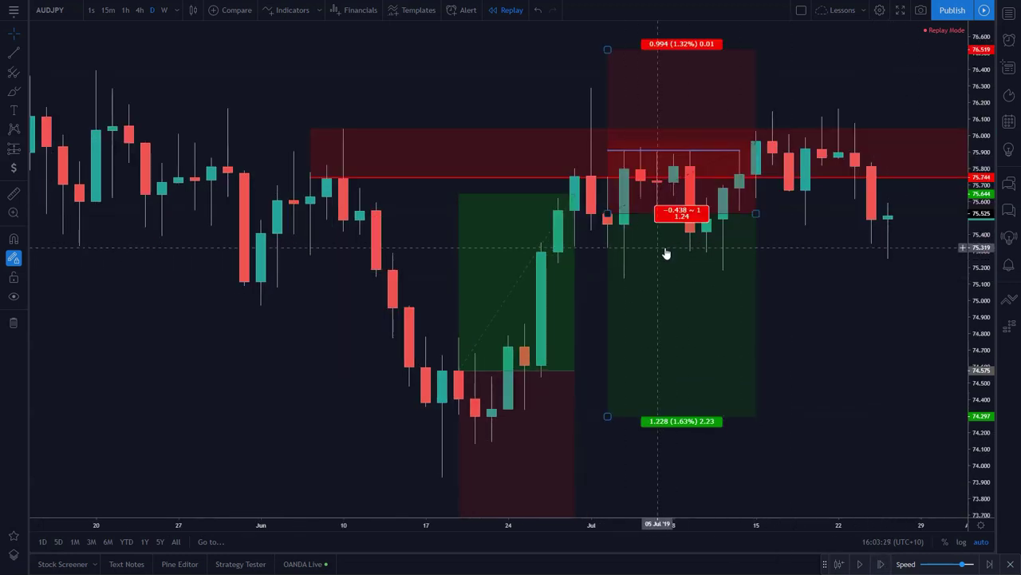
Step: Draw a blue support rectangle over the July lows, from about 75.413 to 75.132, spanning 2 July to 29 July
{"action": "left_click", "coordinate": [14, 90]}
{"action": "left_click_drag", "start_coordinate": [605, 231], "coordinate": [920, 272]}
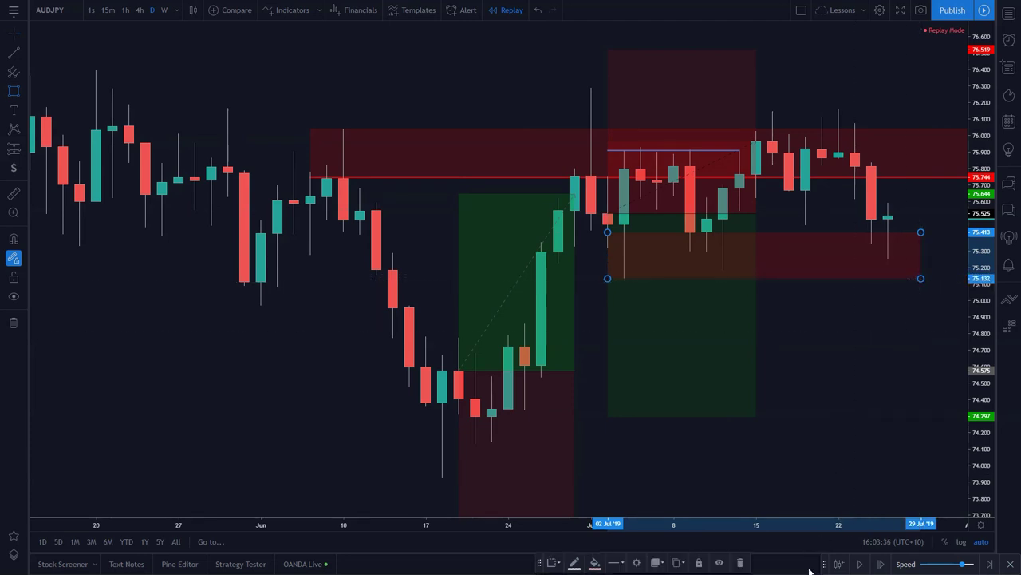
{"action": "left_click", "coordinate": [636, 565]}
{"action": "left_click", "coordinate": [660, 486]}
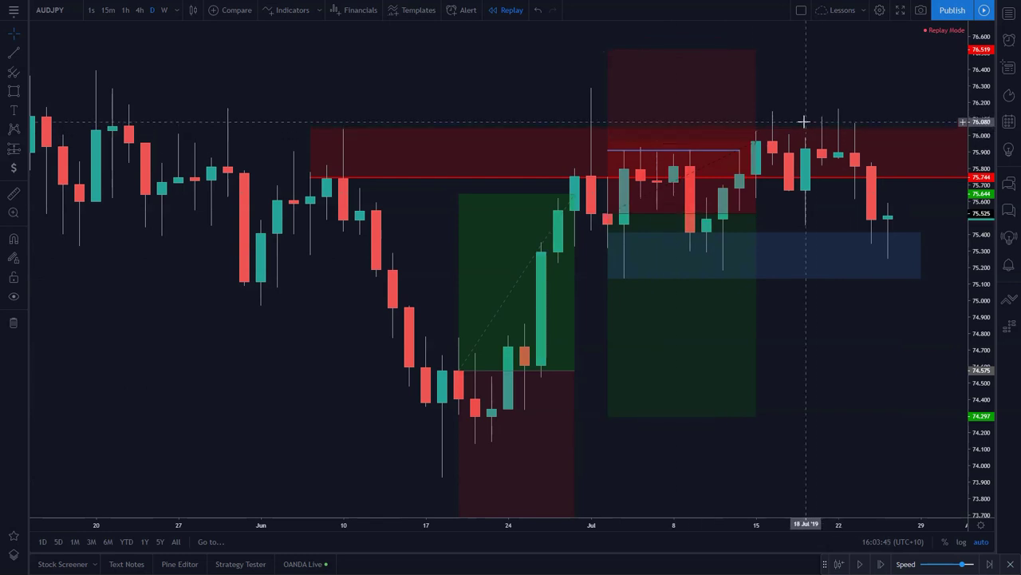
Step: Draw horizontal rays at 76.041 along the red resistance zone's upper edge and at 75.132 along the blue support zone's lower edge
{"action": "left_click", "coordinate": [612, 215]}
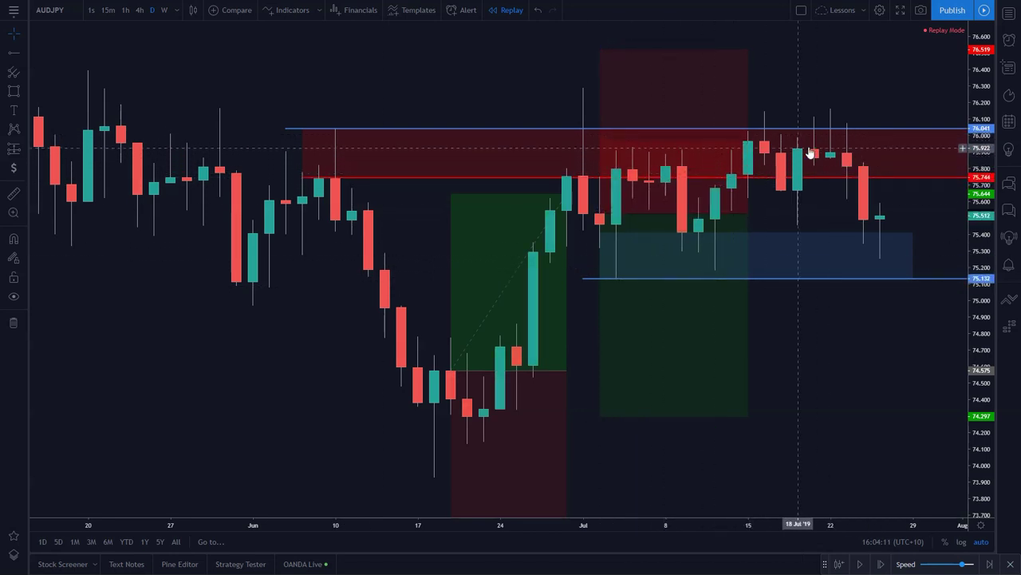
{"action": "scroll", "coordinate": [848, 85], "scroll_direction": "right", "scroll_amount": 1}
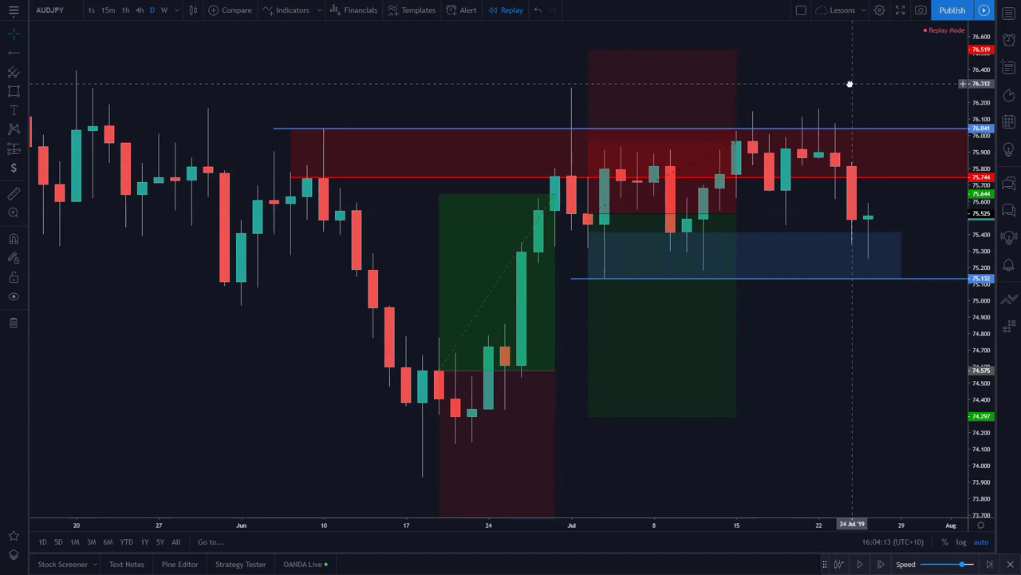
{"action": "scroll", "coordinate": [256, 90], "scroll_direction": "down", "scroll_amount": 3}
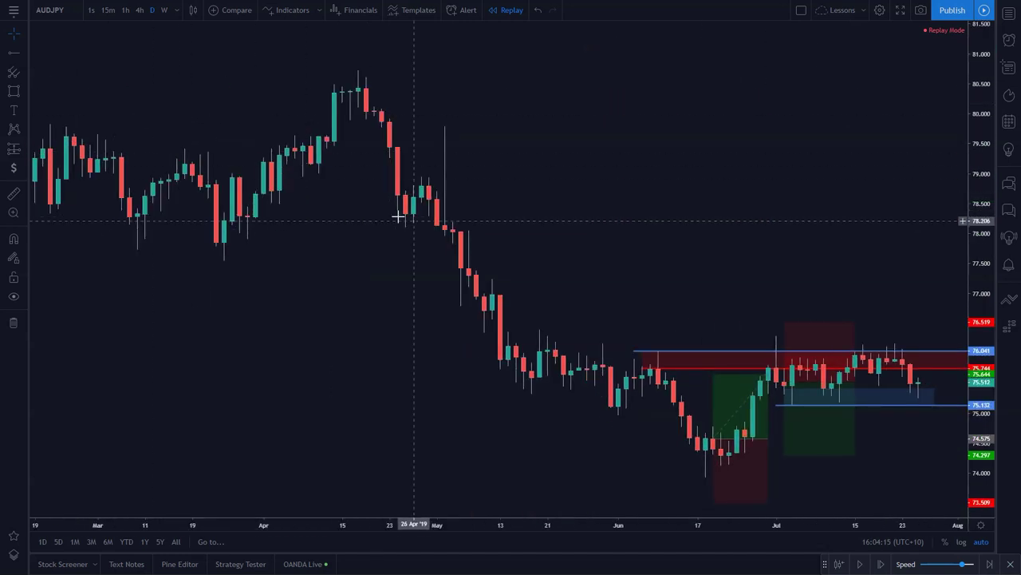
Step: Examine the July price action between the red resistance zone and the blue support zone, including the wicks above 76.041
{"action": "scroll", "coordinate": [877, 365], "scroll_direction": "up", "scroll_amount": 3}
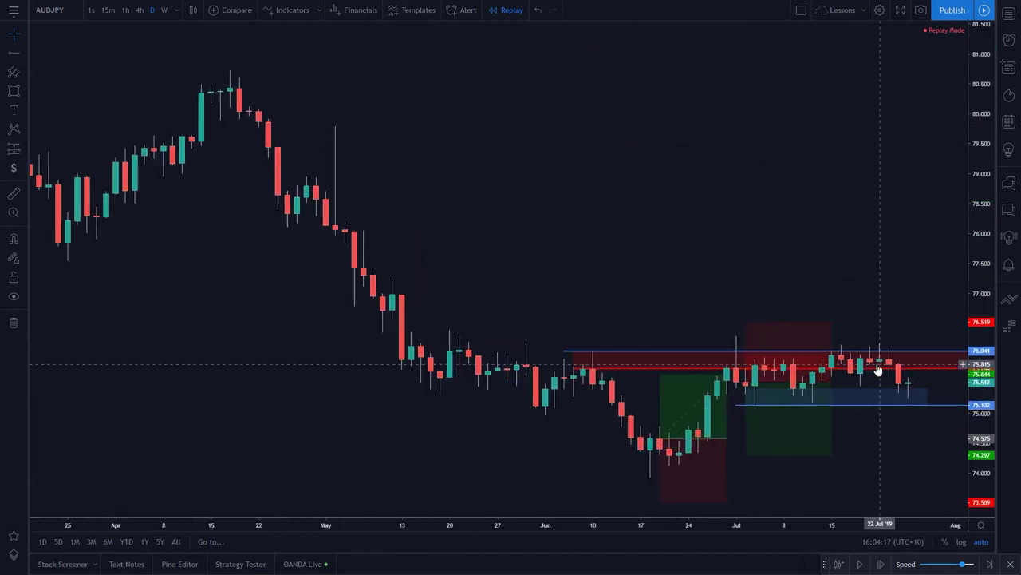
{"action": "scroll", "coordinate": [878, 365], "scroll_direction": "up", "scroll_amount": 1}
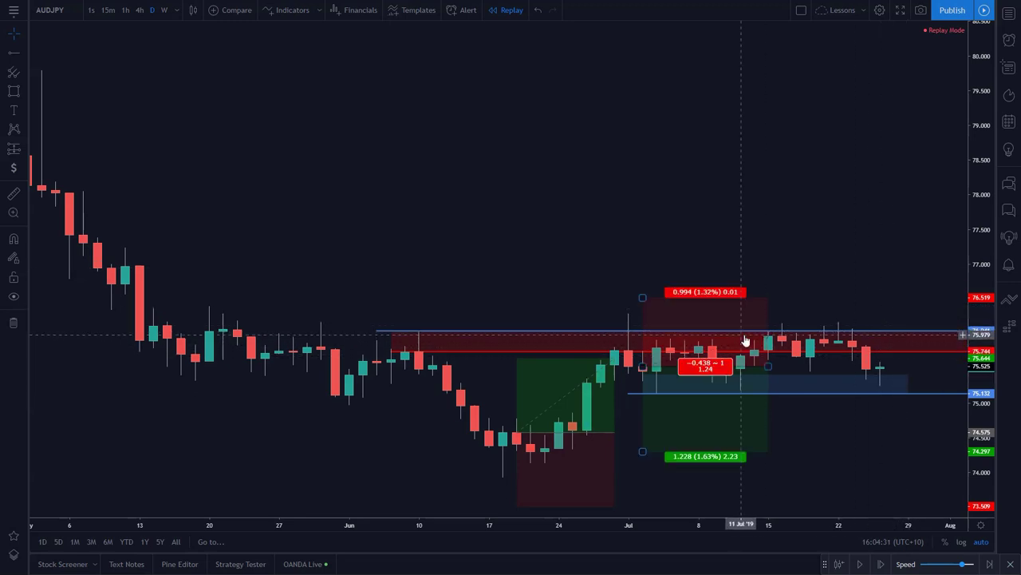
{"action": "scroll", "coordinate": [707, 381], "scroll_direction": "up", "scroll_amount": 2}
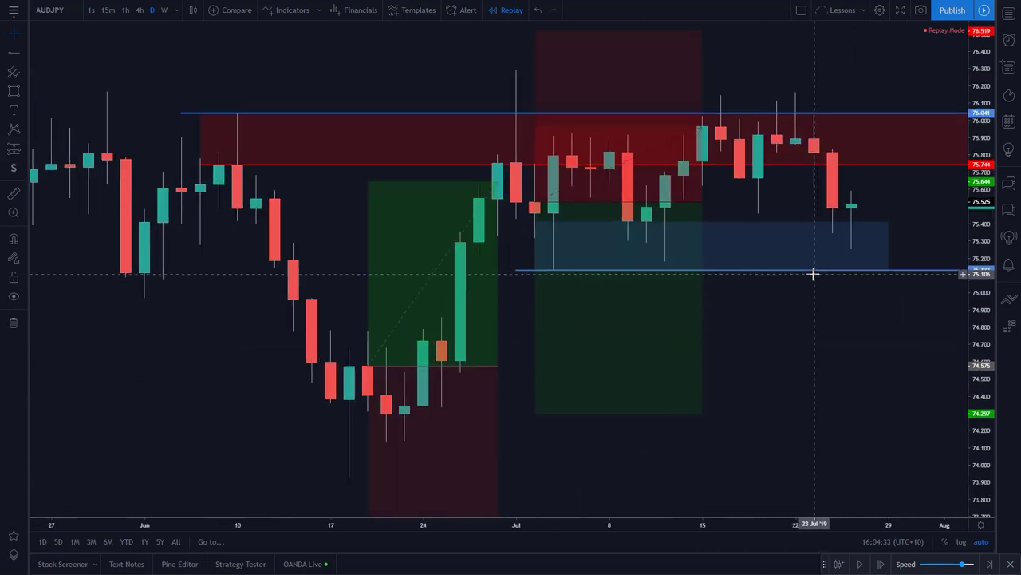
{"action": "mouse_move", "coordinate": [773, 275]}
{"action": "left_mouse_down"}
{"action": "mouse_move", "coordinate": [825, 280]}
{"action": "mouse_move", "coordinate": [778, 276]}
{"action": "left_mouse_up"}
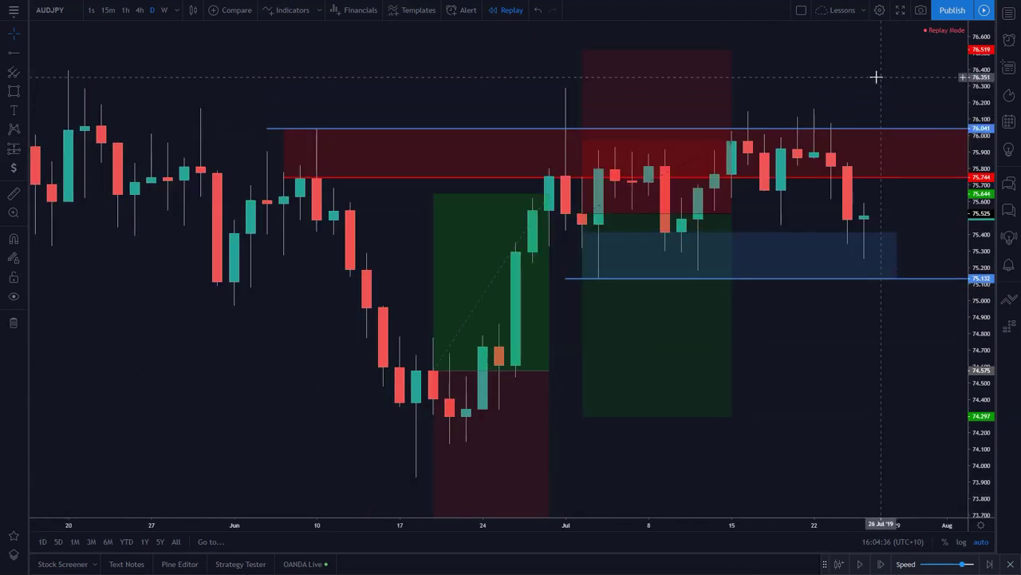
{"action": "scroll", "coordinate": [572, 283], "scroll_direction": "down", "scroll_amount": 1}
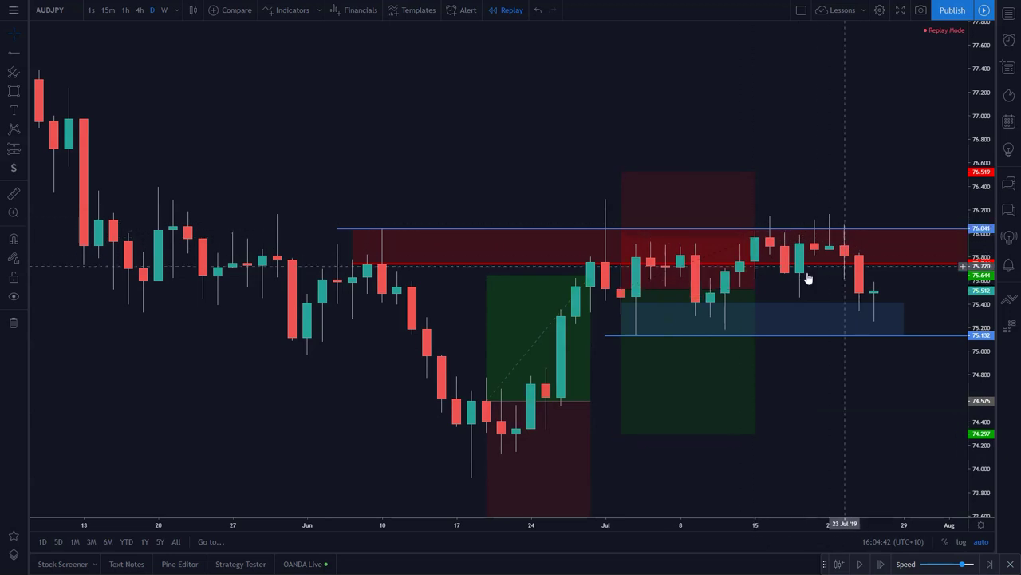
{"action": "scroll", "coordinate": [838, 195], "scroll_direction": "right", "scroll_amount": 1}
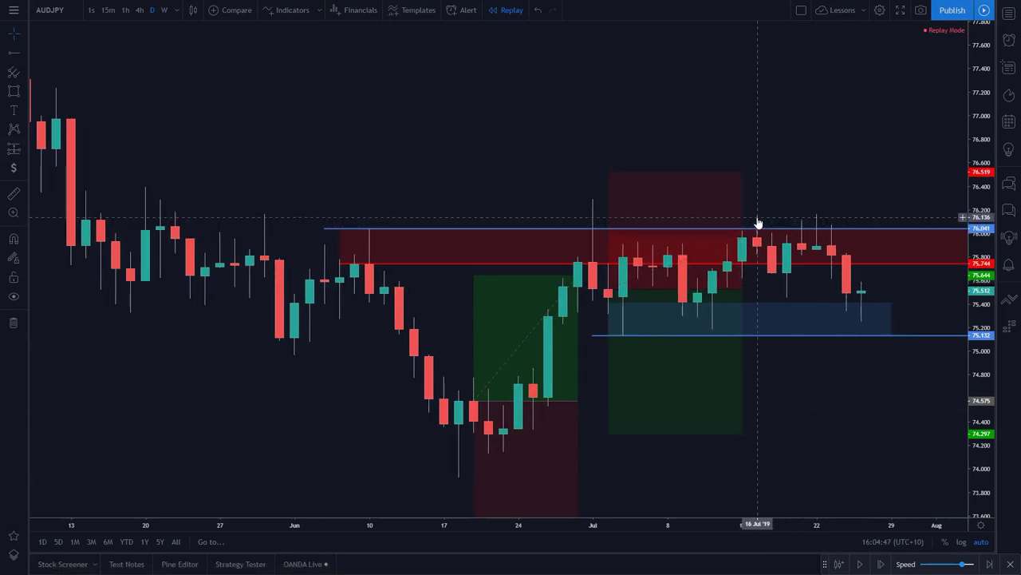
{"action": "left_click", "coordinate": [661, 229]}
{"action": "left_click", "coordinate": [518, 216]}
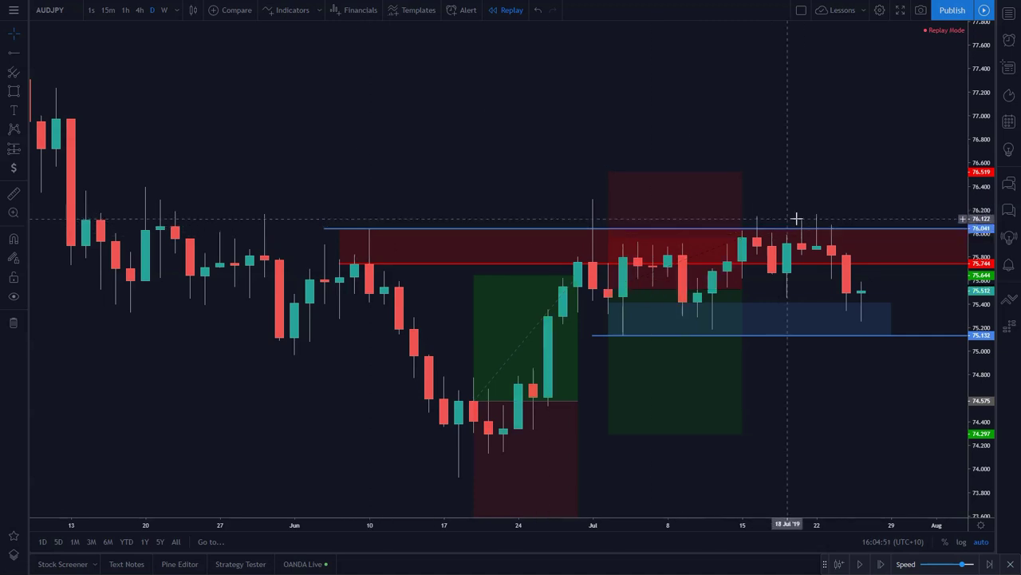
{"action": "scroll", "coordinate": [878, 189], "scroll_direction": "up", "scroll_amount": 3}
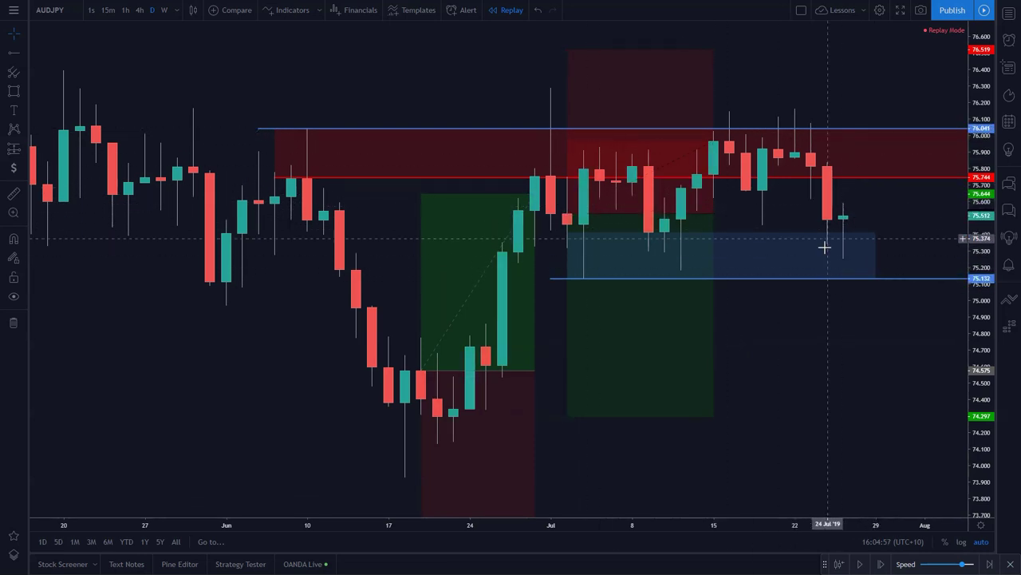
{"action": "scroll", "coordinate": [878, 415], "scroll_direction": "left", "scroll_amount": 2}
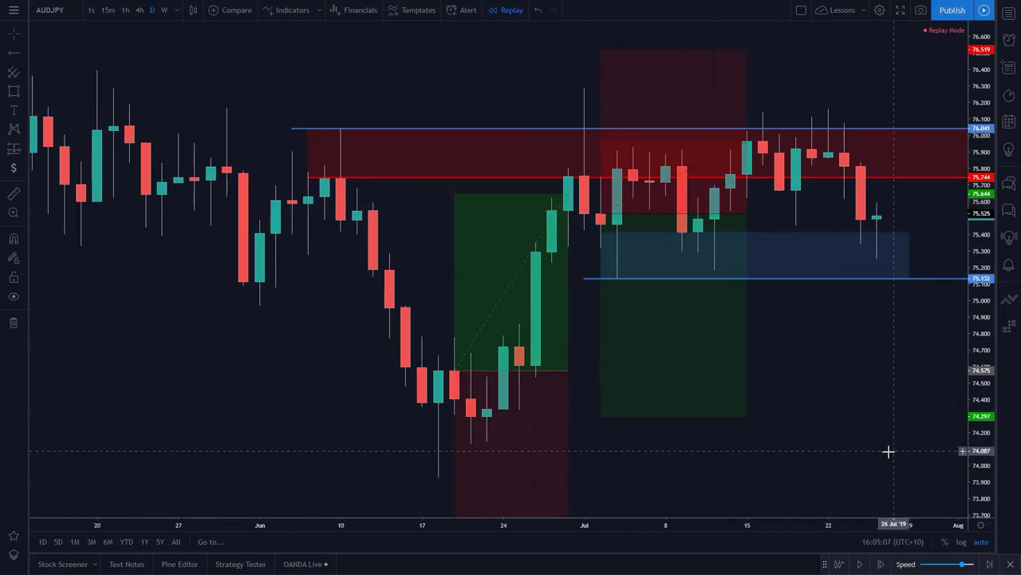
Step: Advance the replay three daily candles, from 26 July through 30 July
{"action": "left_click", "coordinate": [883, 565]}
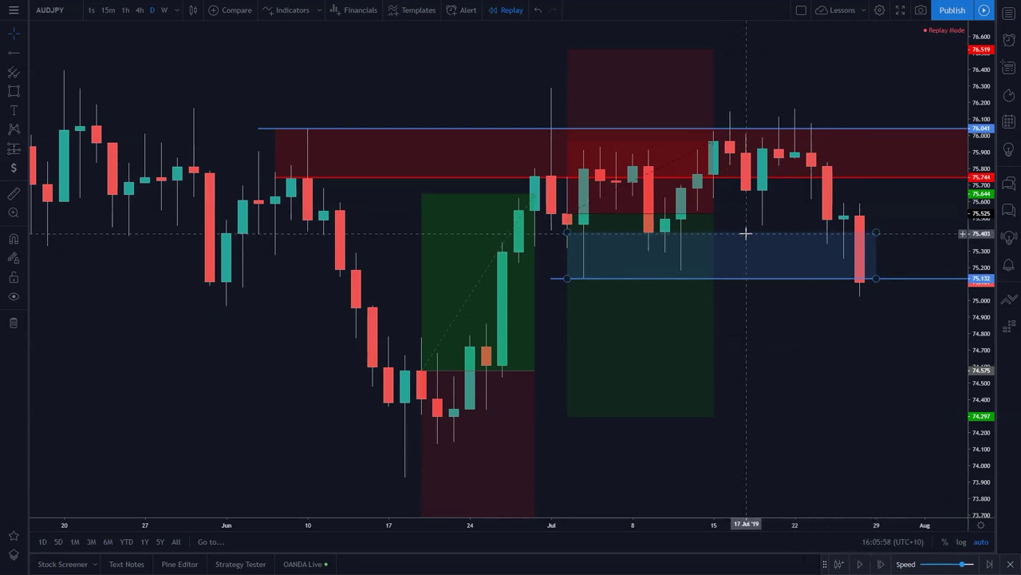
{"action": "left_click", "coordinate": [881, 564]}
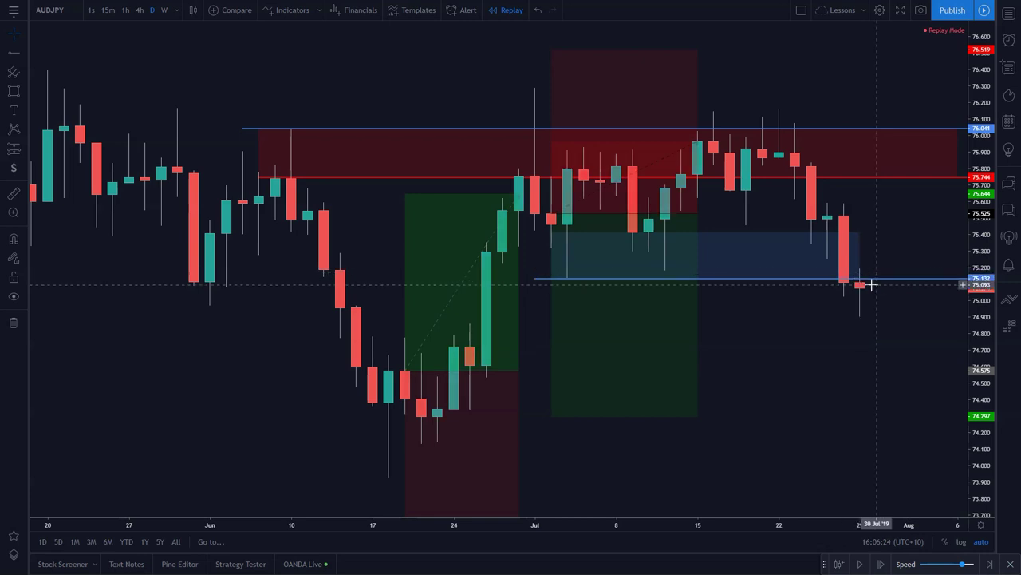
{"action": "left_click_drag", "start_coordinate": [858, 283], "coordinate": [862, 297]}
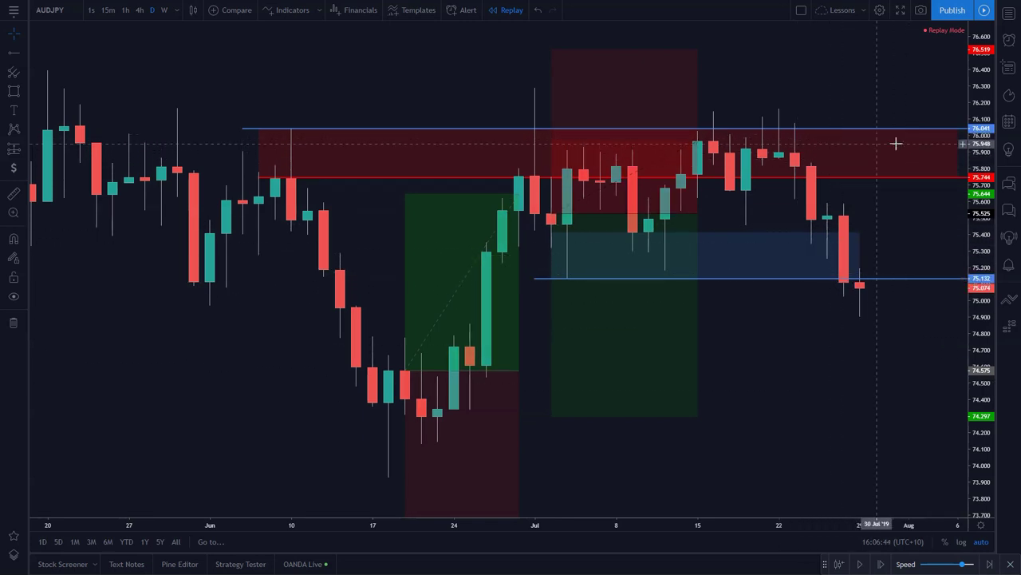
{"action": "key", "text": "shift+Right"}
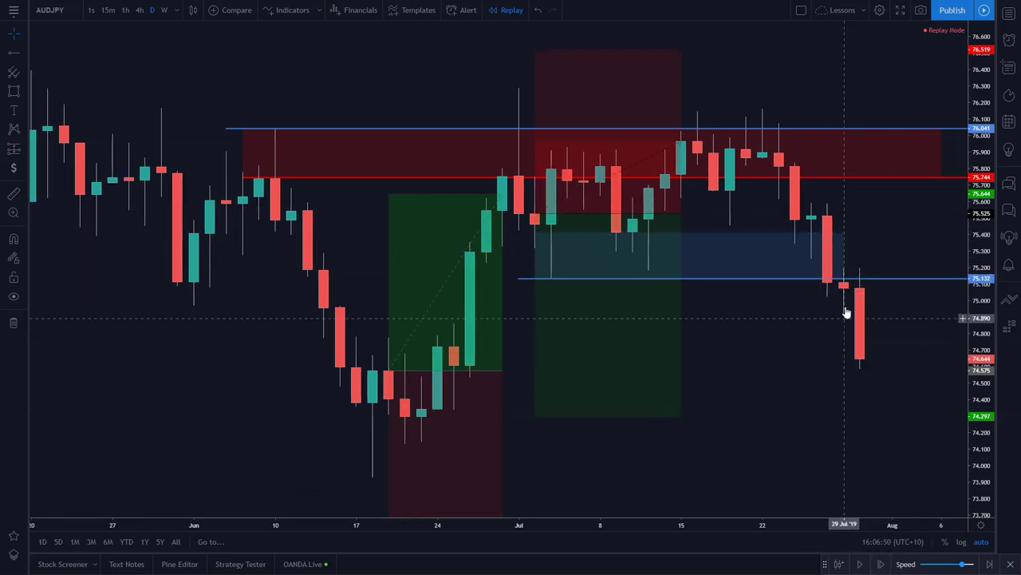
Step: Draw a horizontal ray at 74.294 across the June lows, starting at about 13 June
{"action": "scroll", "coordinate": [878, 341], "scroll_direction": "up", "scroll_amount": 2}
{"action": "scroll", "coordinate": [887, 331], "scroll_direction": "up", "scroll_amount": 1}
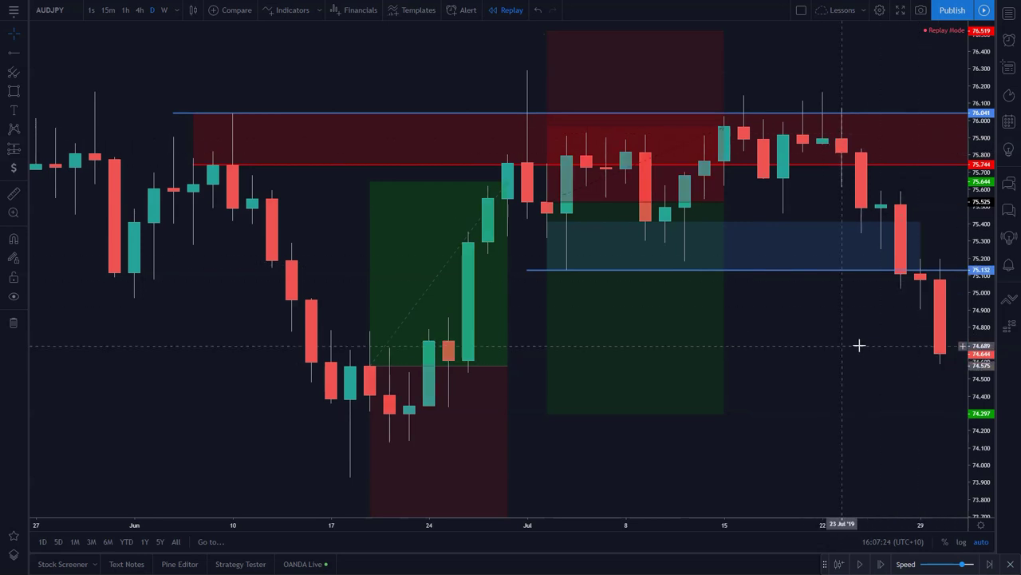
{"action": "left_click", "coordinate": [9, 54]}
{"action": "left_click", "coordinate": [291, 413]}
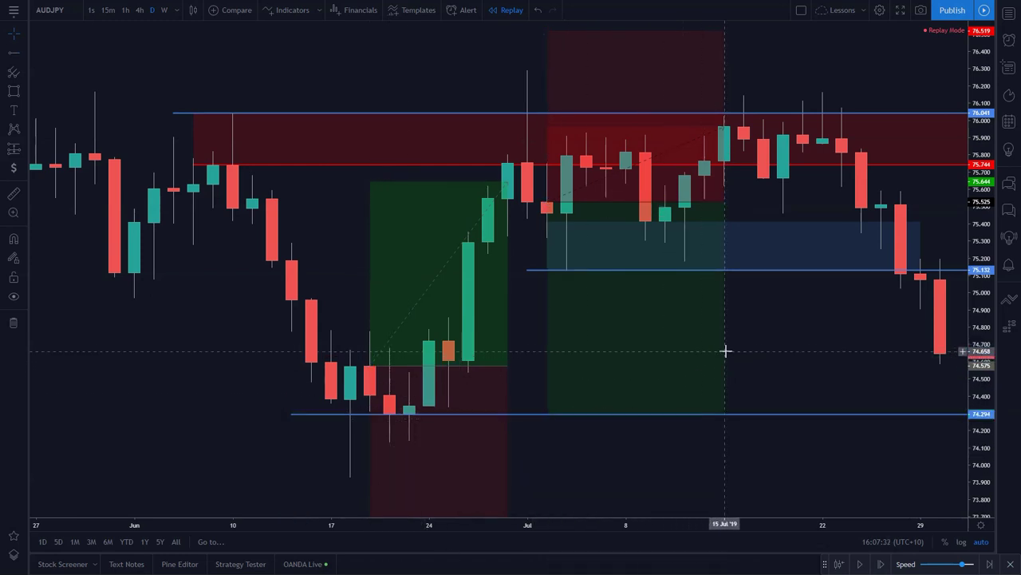
Step: Advance the replay two daily candles, to 31 July and 1 August
{"action": "left_click_drag", "start_coordinate": [849, 442], "coordinate": [814, 360]}
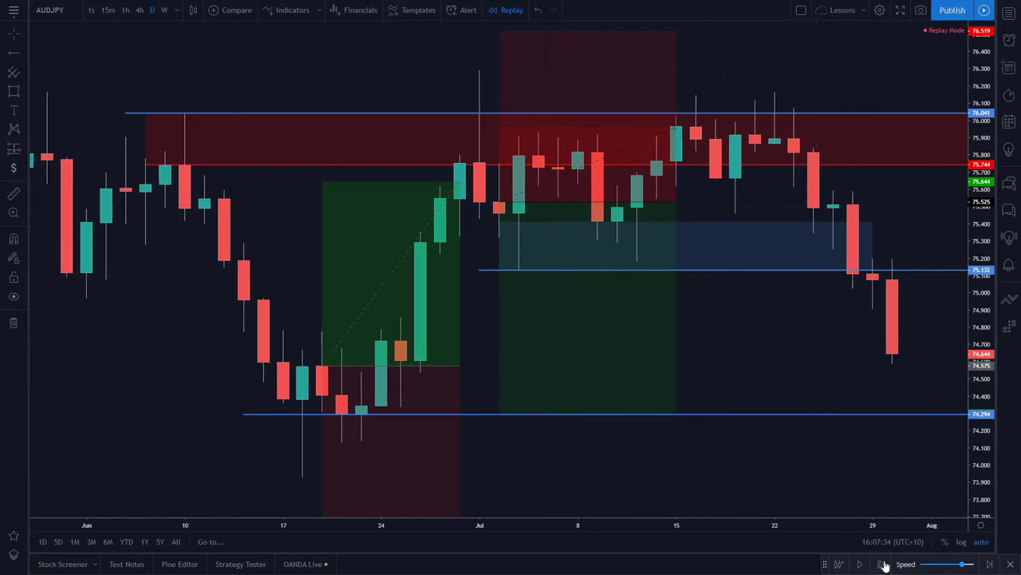
{"action": "left_click", "coordinate": [884, 569]}
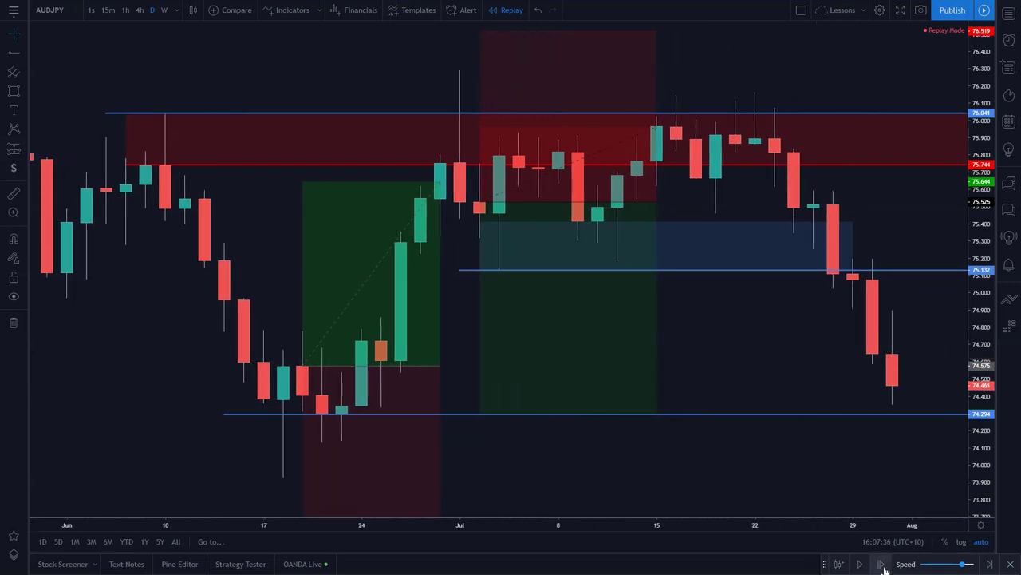
{"action": "left_click", "coordinate": [884, 569]}
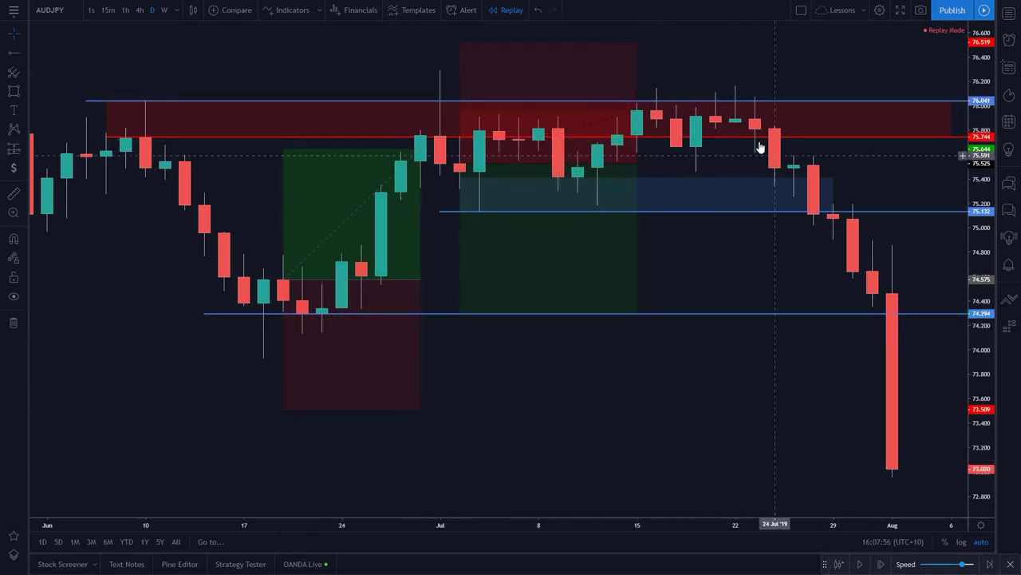
Step: Inspect the July short position's entry, stop and target levels against the range and the late July decline
{"action": "scroll", "coordinate": [750, 397], "scroll_direction": "left", "scroll_amount": 3}
{"action": "scroll", "coordinate": [766, 396], "scroll_direction": "left", "scroll_amount": 3}
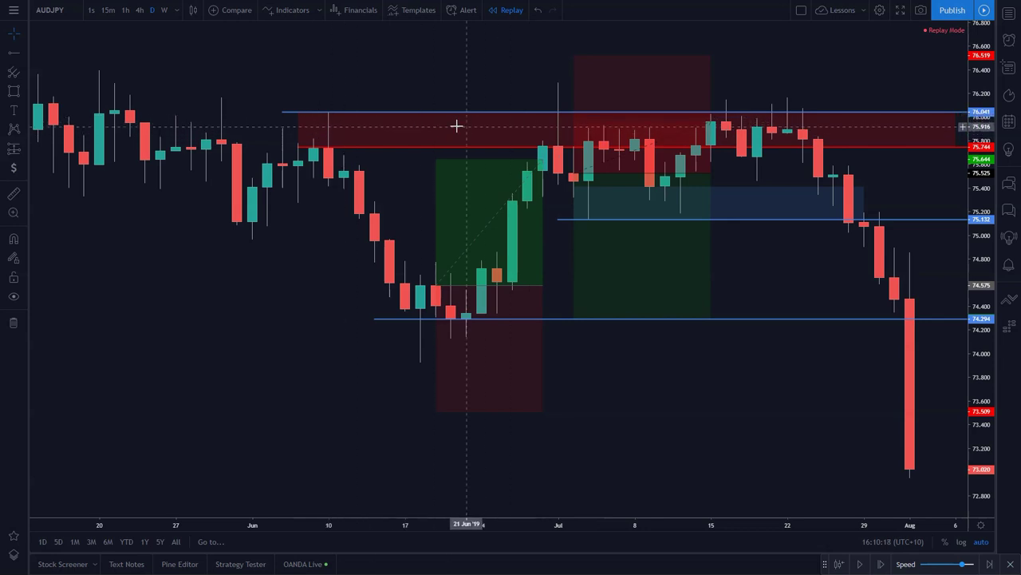
{"action": "left_click", "coordinate": [572, 173]}
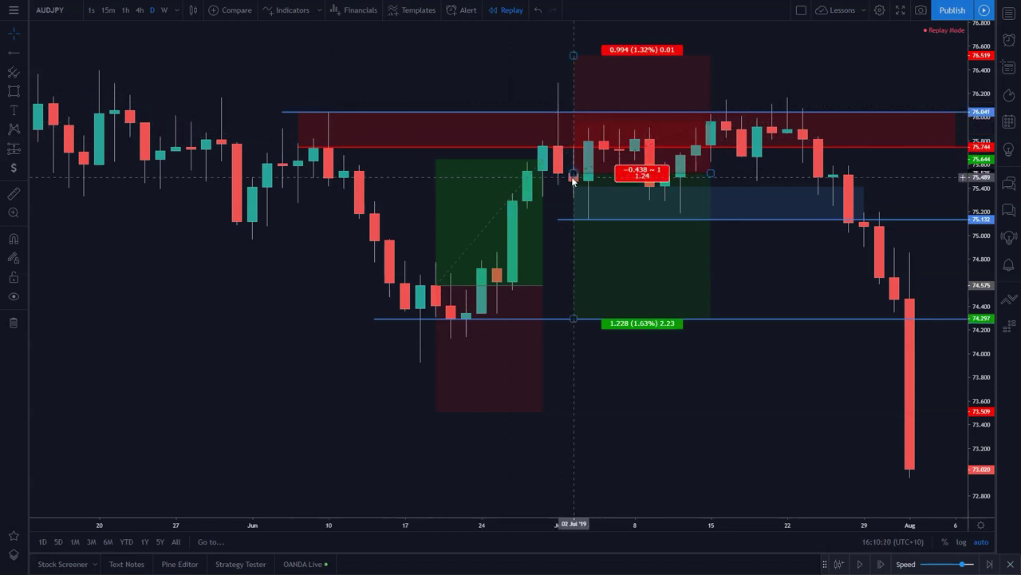
{"action": "key", "text": "Escape"}
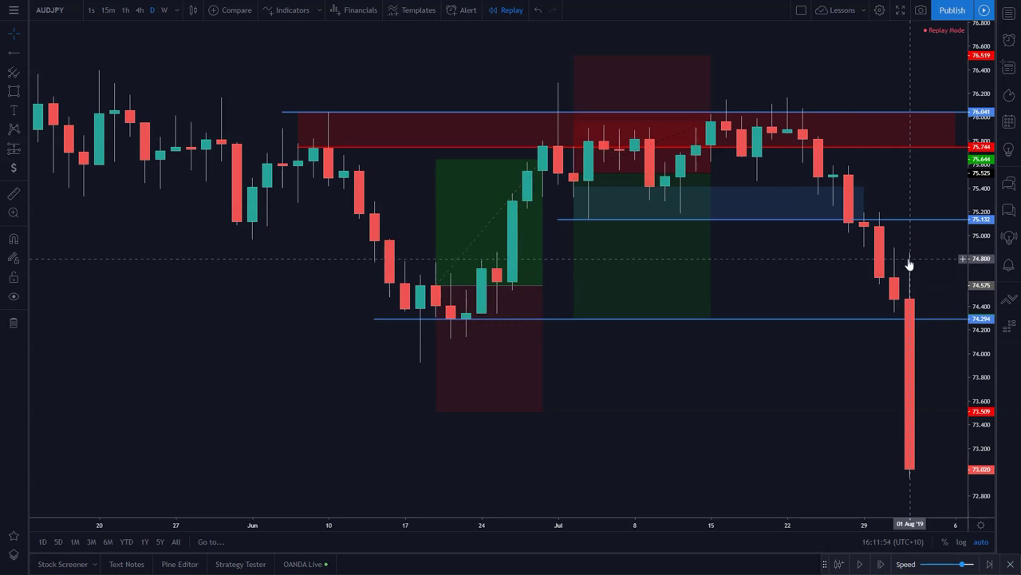
Step: Draw a rectangle over the 1 August candle's upper wick, from about 74.283 to 74.859, and fill it with opaque bright green
{"action": "left_click", "coordinate": [14, 90]}
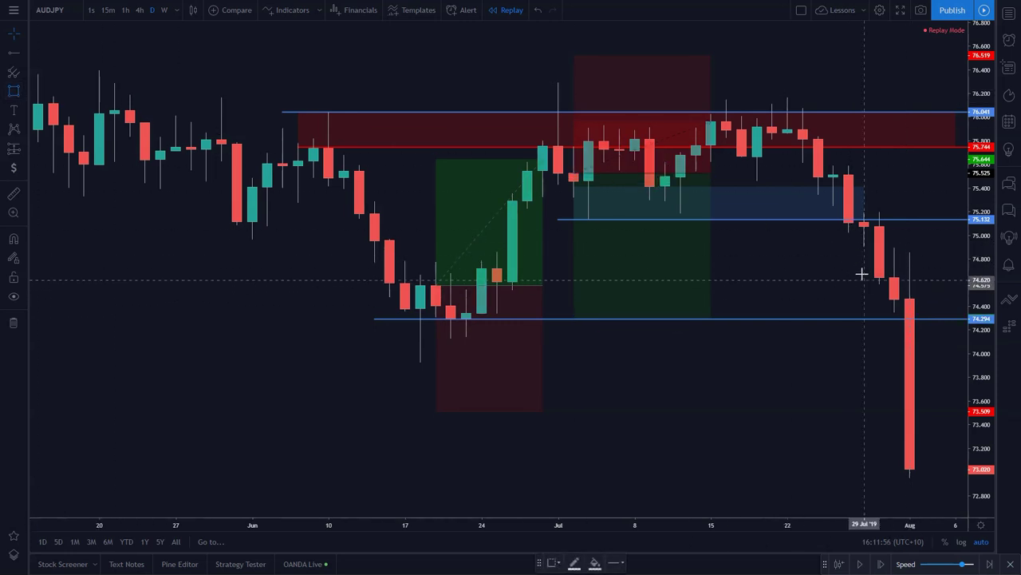
{"action": "left_click", "coordinate": [910, 320]}
{"action": "left_click", "coordinate": [923, 252]}
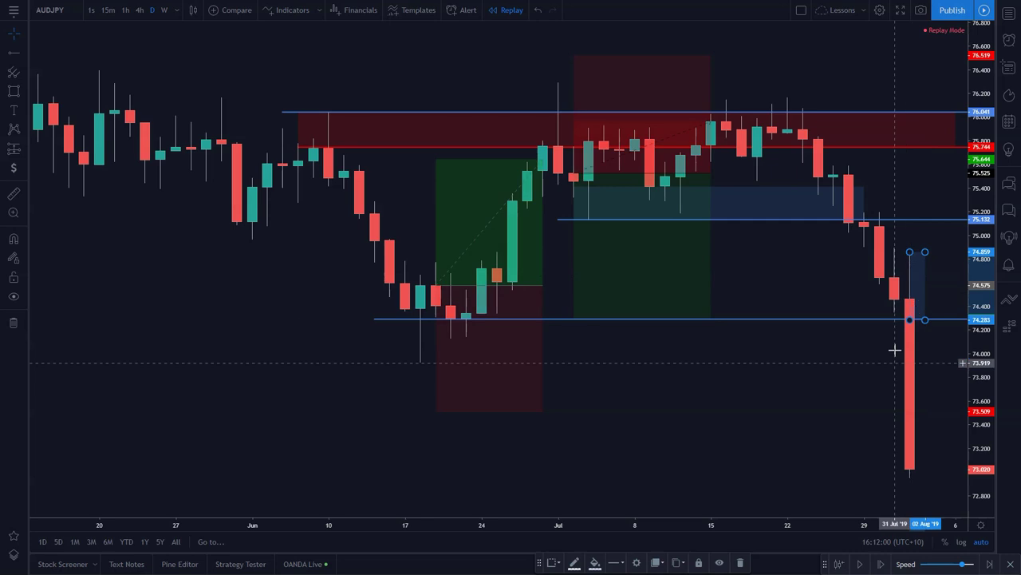
{"action": "left_click", "coordinate": [595, 563]}
{"action": "left_click", "coordinate": [631, 456]}
{"action": "left_click_drag", "start_coordinate": [664, 528], "coordinate": [592, 491]}
{"action": "left_click", "coordinate": [678, 399]}
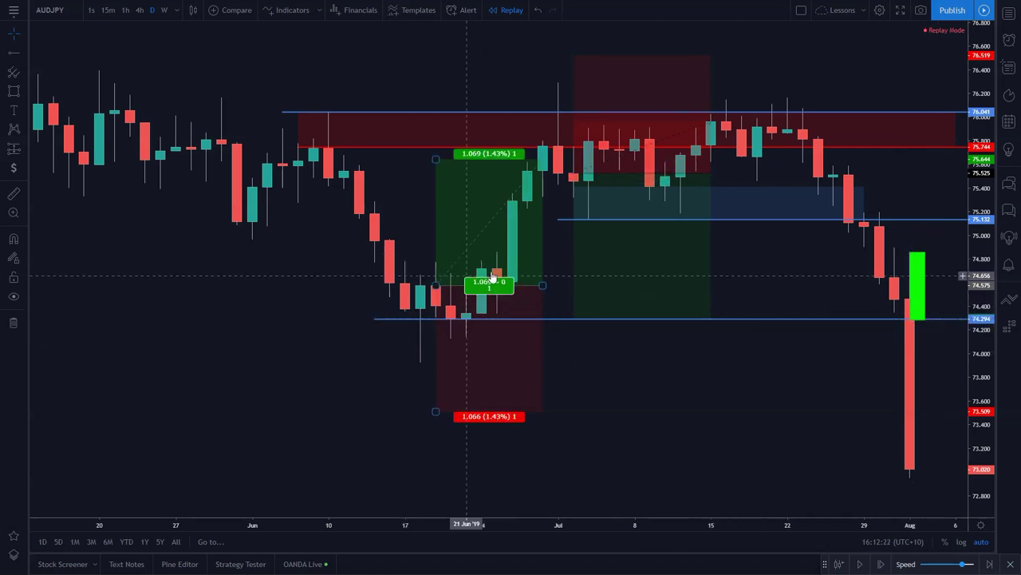
Step: Shift the green rectangle beside the 1 August candle, and reposition it over the 1 July candle's upper wick
{"action": "left_click_drag", "start_coordinate": [923, 296], "coordinate": [940, 295]}
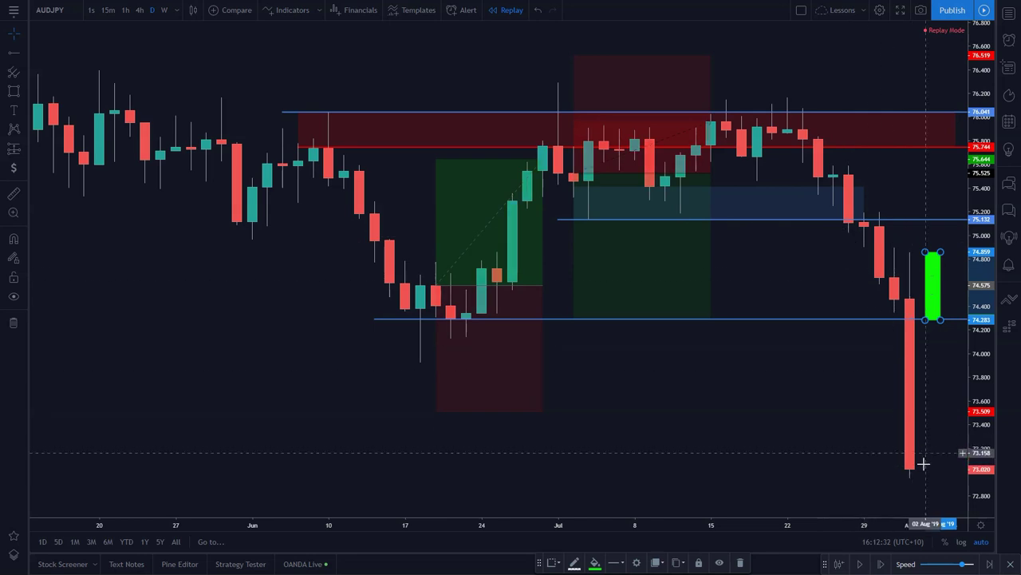
{"action": "left_click", "coordinate": [907, 277]}
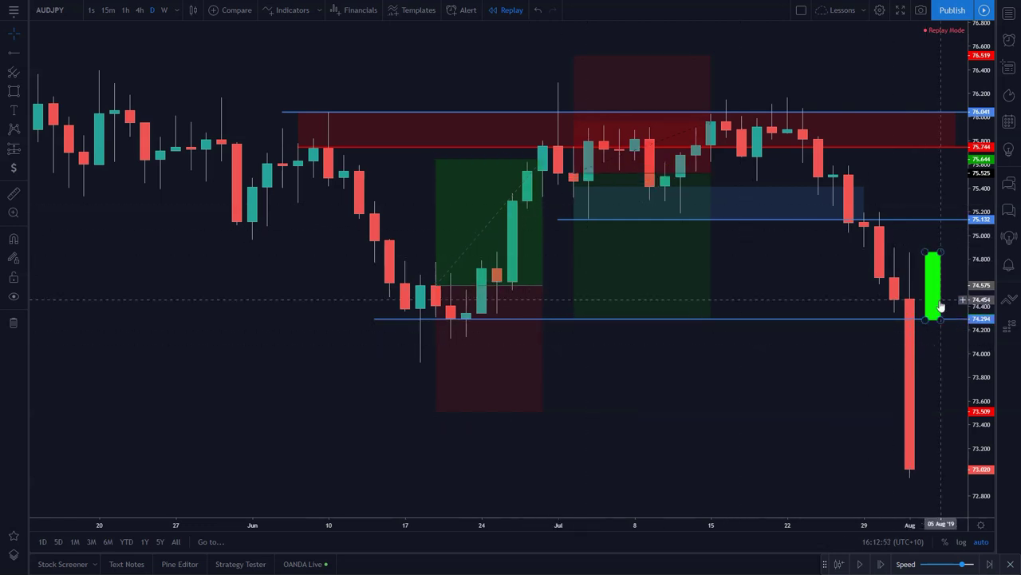
{"action": "mouse_move", "coordinate": [943, 295]}
{"action": "left_mouse_down"}
{"action": "mouse_move", "coordinate": [786, 275]}
{"action": "mouse_move", "coordinate": [559, 156]}
{"action": "mouse_move", "coordinate": [568, 144]}
{"action": "left_mouse_up"}
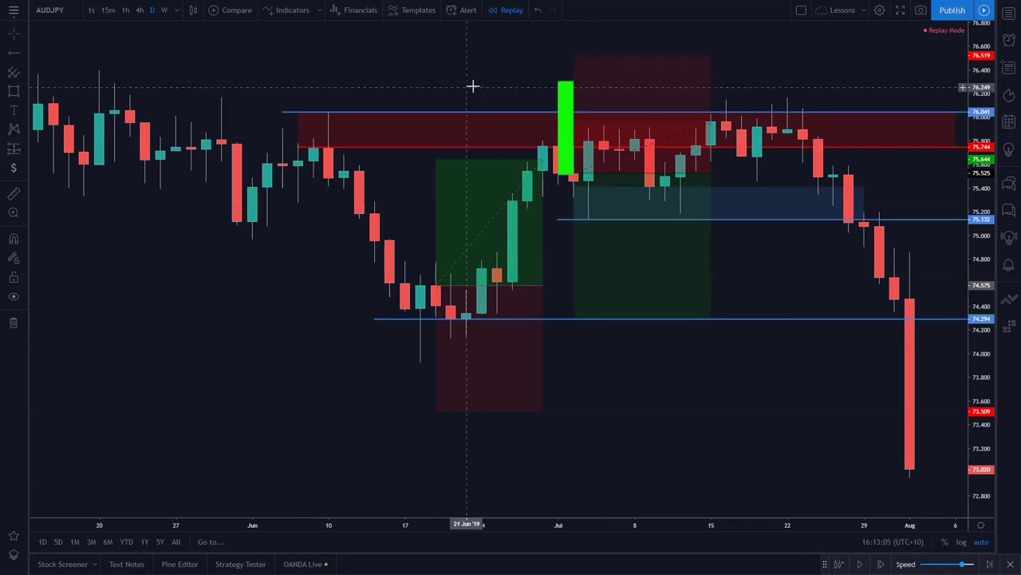
Step: Stretch the green rectangle on 1 July up to about 77.012 and delete it
{"action": "mouse_move", "coordinate": [519, 92]}
{"action": "left_mouse_down"}
{"action": "mouse_move", "coordinate": [687, 93]}
{"action": "mouse_move", "coordinate": [666, 210]}
{"action": "mouse_move", "coordinate": [711, 179]}
{"action": "mouse_move", "coordinate": [710, 97]}
{"action": "left_mouse_up"}
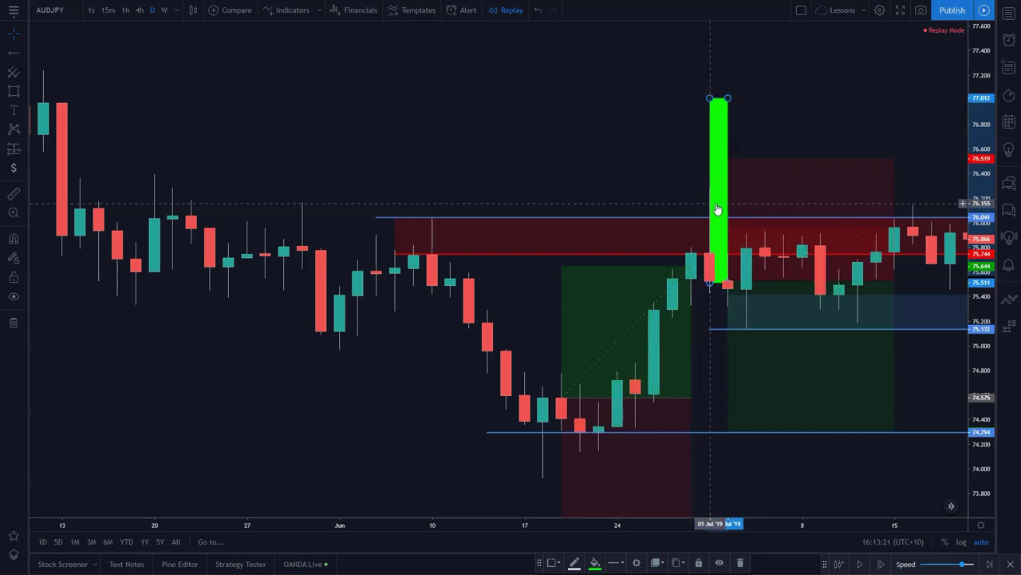
{"action": "key", "text": "Delete"}
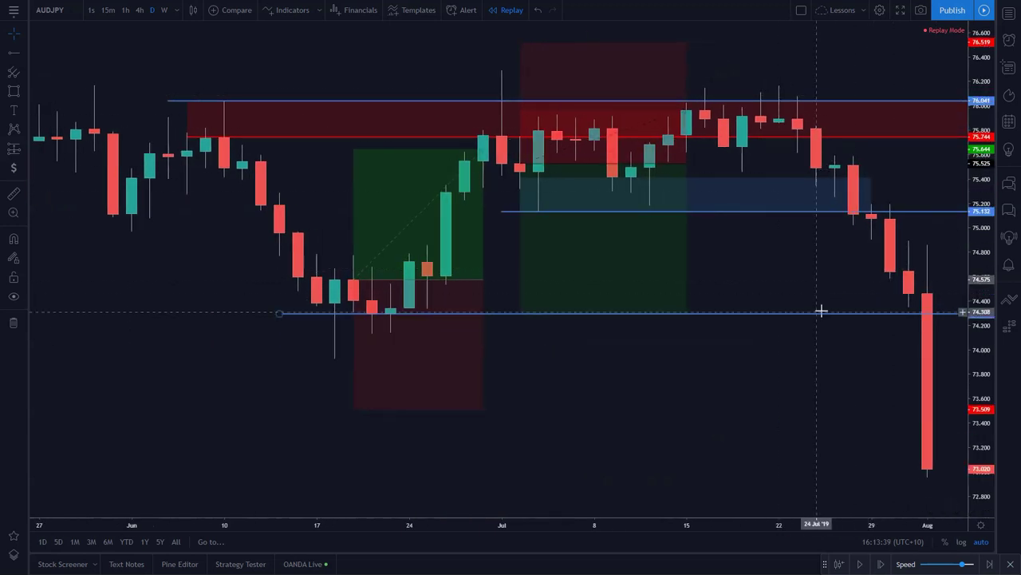
Step: Place a short position on 11 June with entry at 75.492, stop at 76.437 and target at 74.488, ending about 18 June
{"action": "left_click_drag", "start_coordinate": [463, 64], "coordinate": [611, 164]}
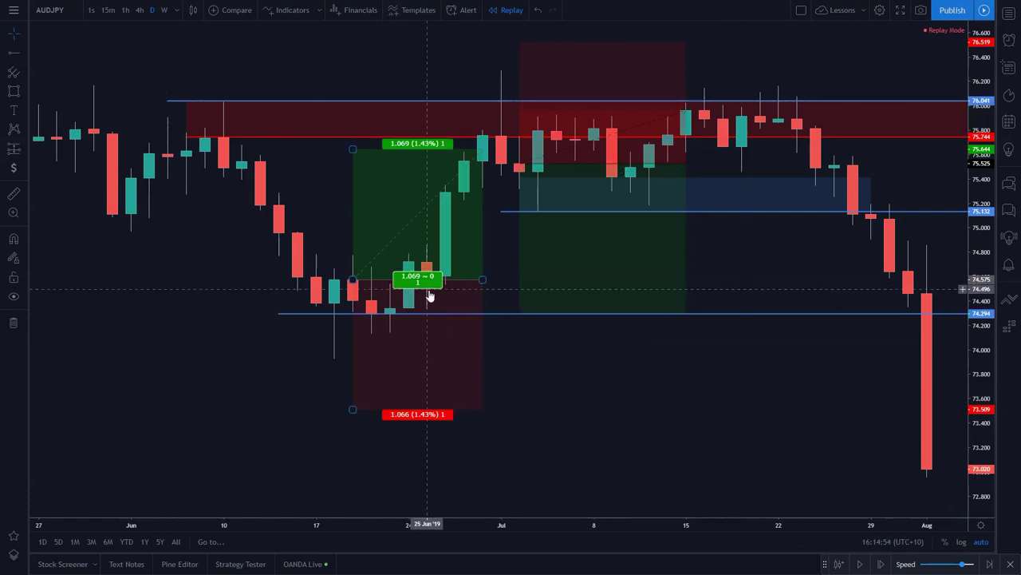
{"action": "scroll", "coordinate": [257, 312], "scroll_direction": "left", "scroll_amount": 3}
{"action": "left_click", "coordinate": [13, 147]}
{"action": "left_click", "coordinate": [56, 148]}
{"action": "left_click", "coordinate": [301, 208]}
{"action": "left_click_drag", "start_coordinate": [306, 139], "coordinate": [311, 45]}
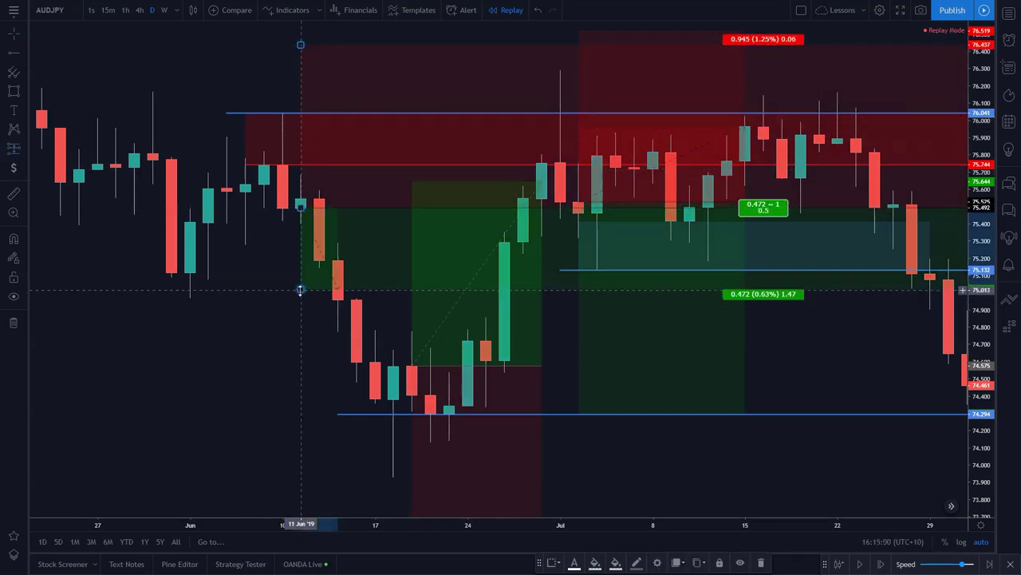
{"action": "left_click_drag", "start_coordinate": [296, 289], "coordinate": [296, 359]}
Step: Place a short position on 30 May with entry at 75.770, stop at 76.494 and target at 75.043, ending about 5 June
{"action": "scroll", "coordinate": [290, 354], "scroll_direction": "down", "scroll_amount": 5}
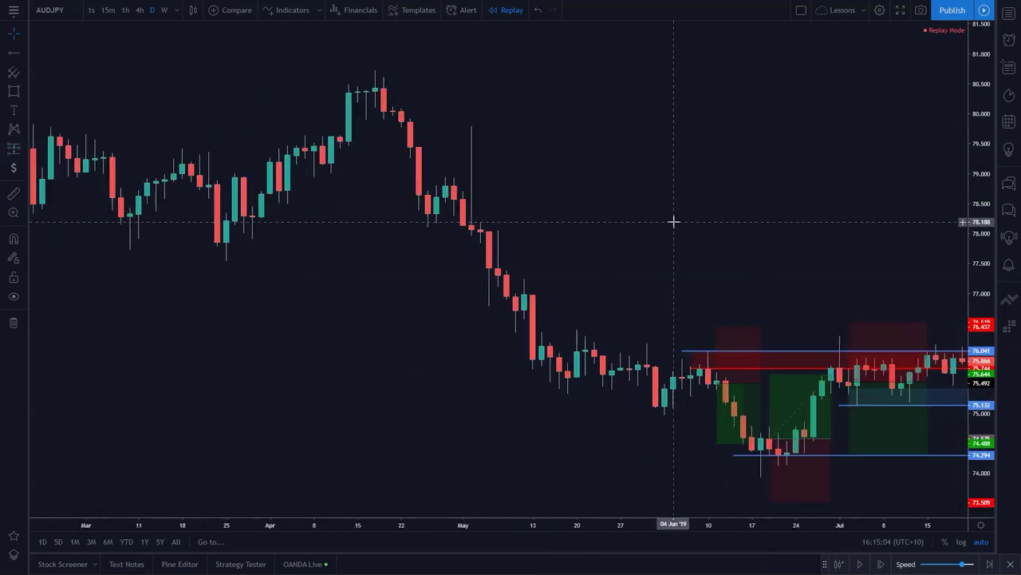
{"action": "scroll", "coordinate": [607, 223], "scroll_direction": "up", "scroll_amount": 2}
{"action": "scroll", "coordinate": [446, 235], "scroll_direction": "up", "scroll_amount": 3}
{"action": "scroll", "coordinate": [467, 243], "scroll_direction": "up", "scroll_amount": 1}
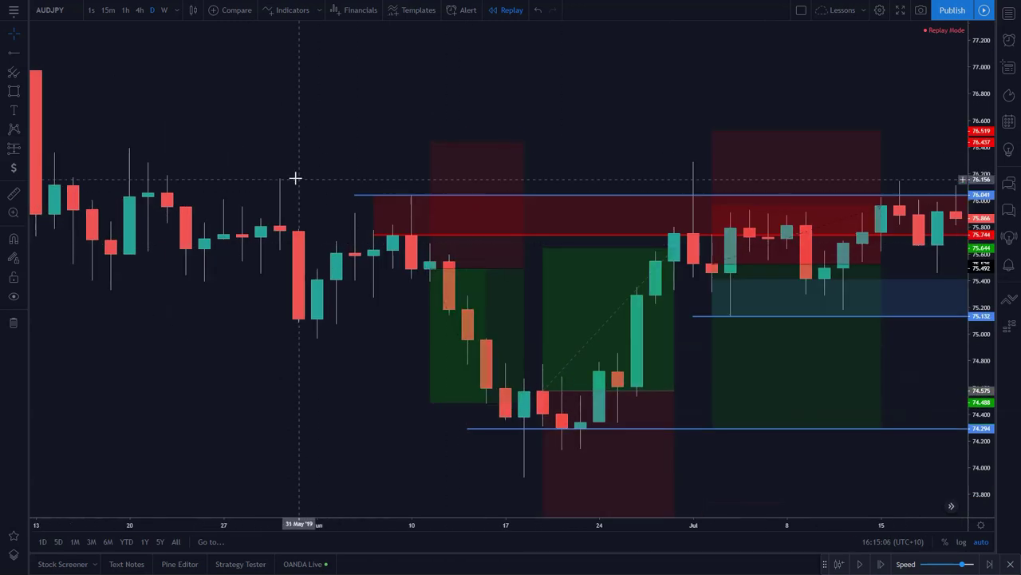
{"action": "left_click", "coordinate": [15, 152]}
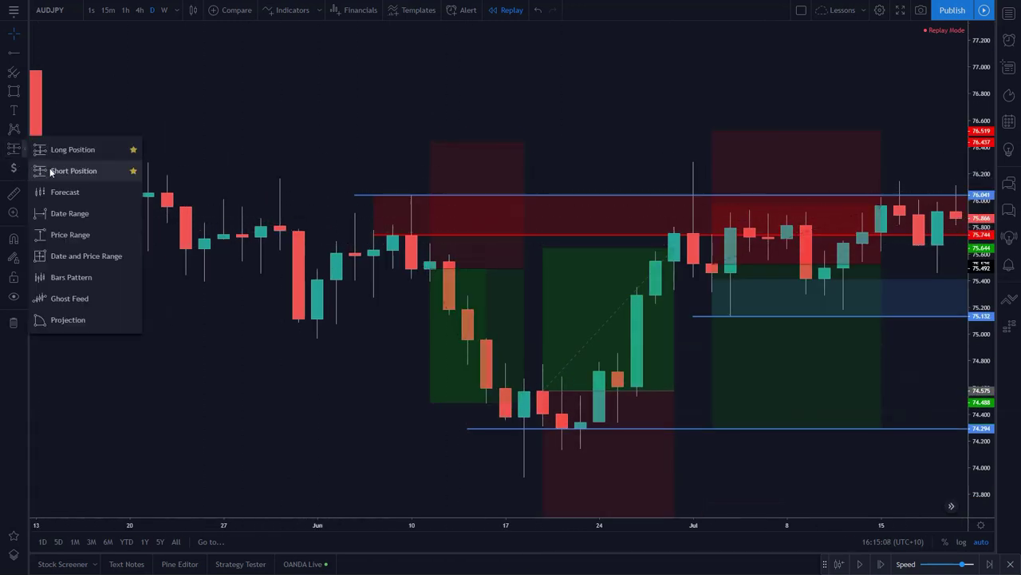
{"action": "left_click", "coordinate": [77, 168]}
{"action": "left_click", "coordinate": [276, 230]}
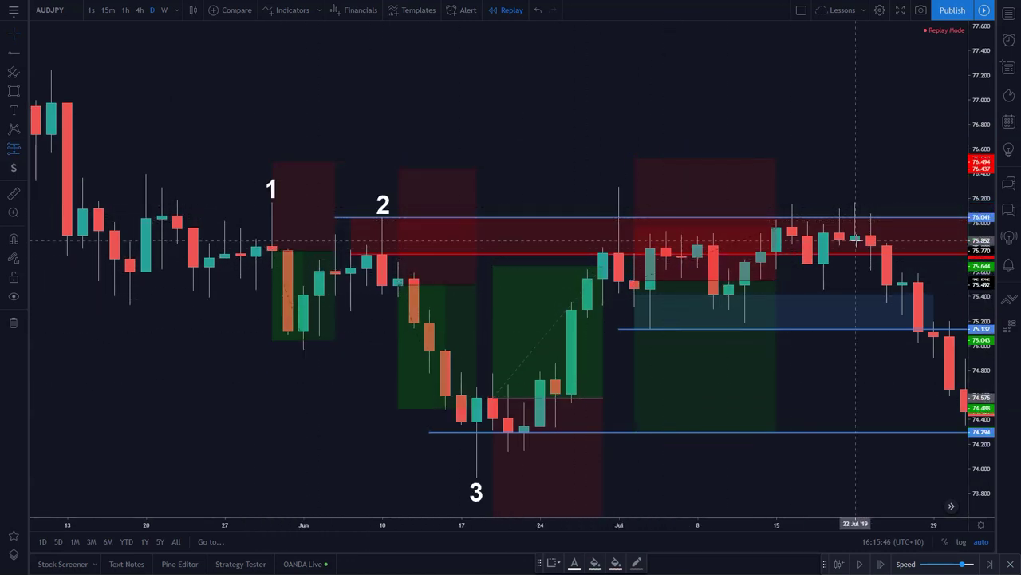
Step: Place a short position on 19 July with entry at 75.865, stop at 76.489 and target at 75.177
{"action": "left_click", "coordinate": [839, 237]}
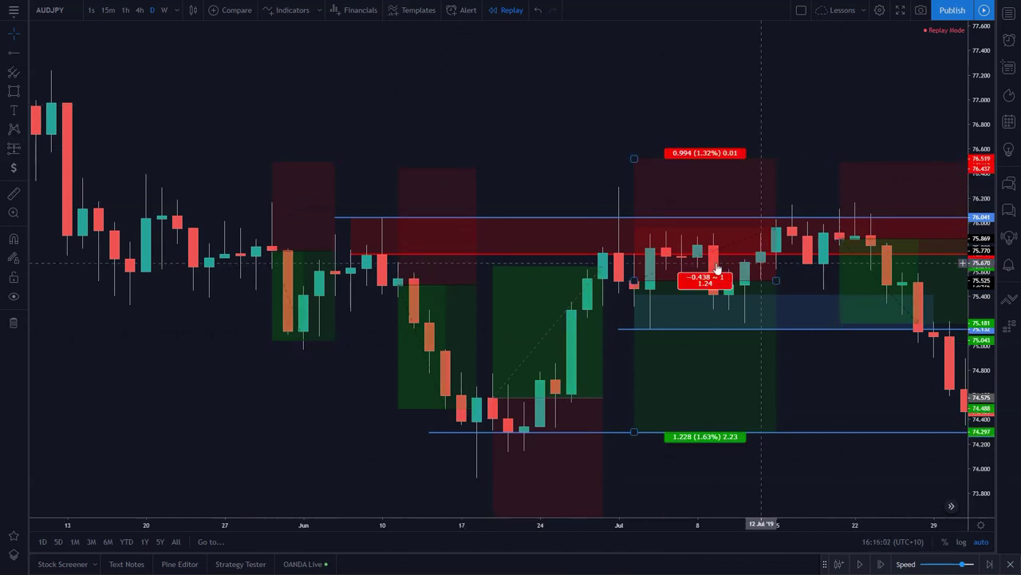
{"action": "left_click", "coordinate": [862, 252]}
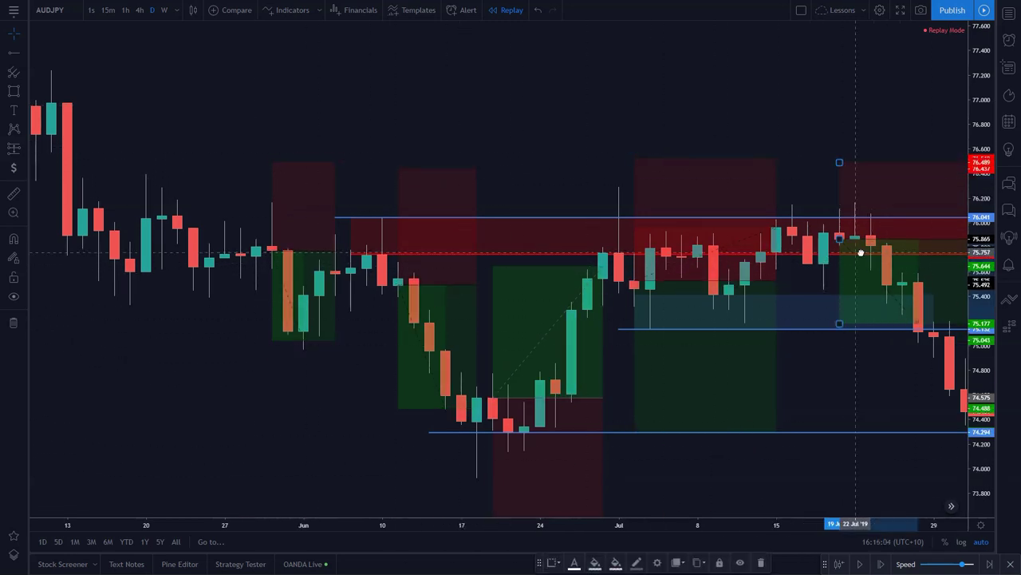
{"action": "left_click", "coordinate": [794, 143]}
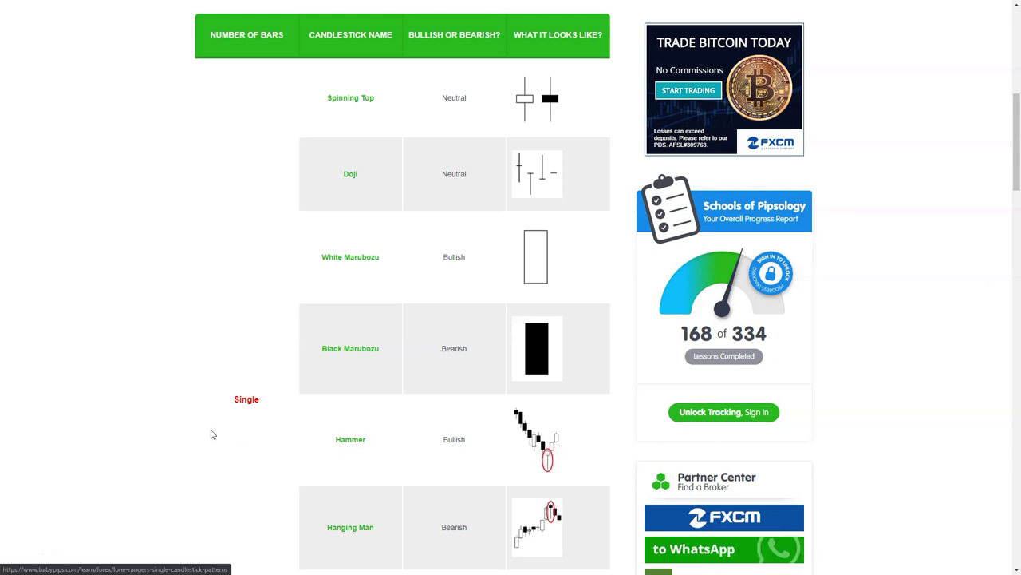
Step: On the BabyPips candlestick cheat sheet, examine the single-bar patterns from Spinning Top down to Shooting Star
{"action": "scroll", "coordinate": [212, 415], "scroll_direction": "down", "scroll_amount": 3}
{"action": "scroll", "coordinate": [504, 424], "scroll_direction": "down", "scroll_amount": 1}
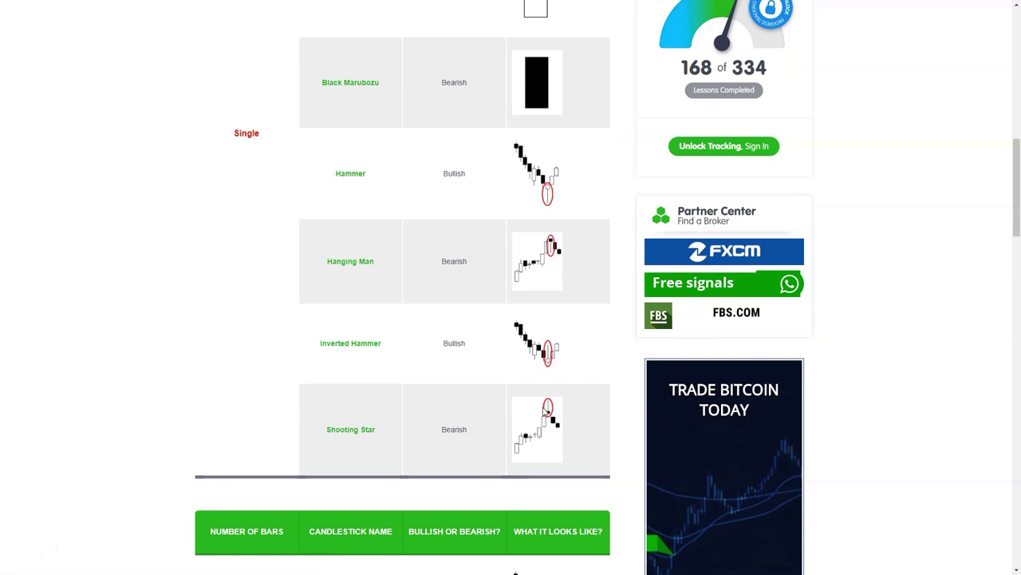
{"action": "scroll", "coordinate": [363, 434], "scroll_direction": "down", "scroll_amount": 1}
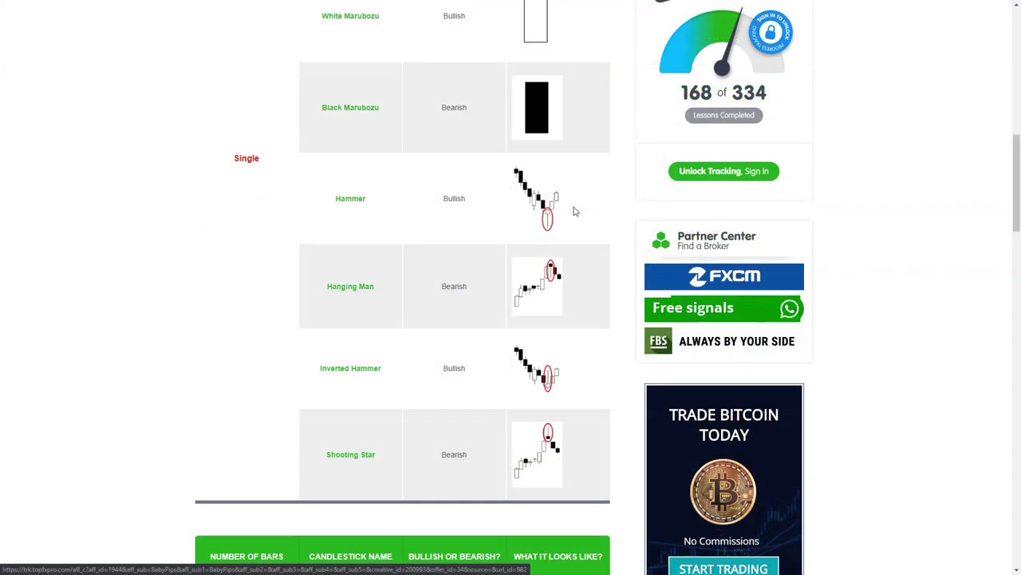
{"action": "scroll", "coordinate": [1011, 144], "scroll_direction": "up", "scroll_amount": 3}
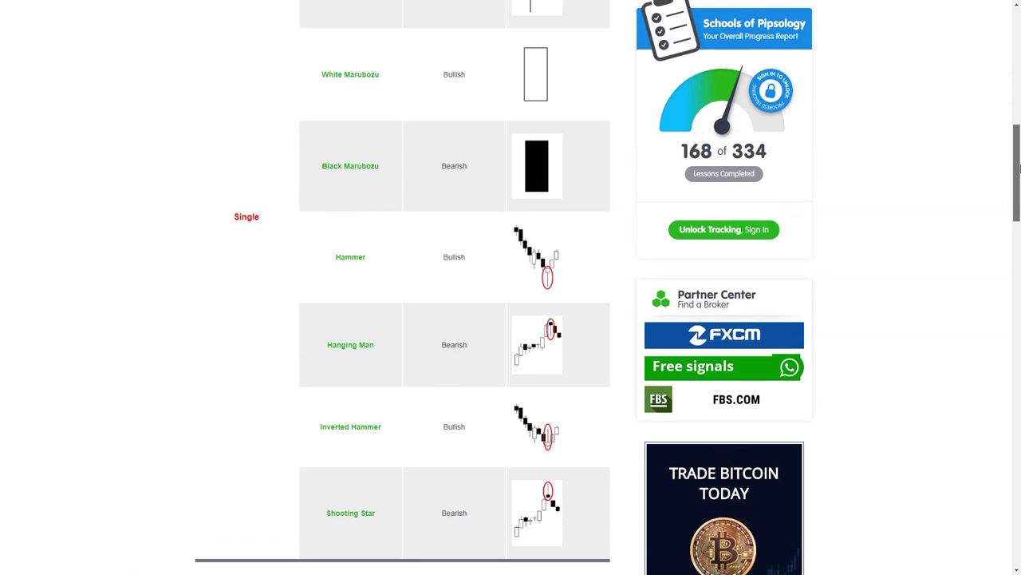